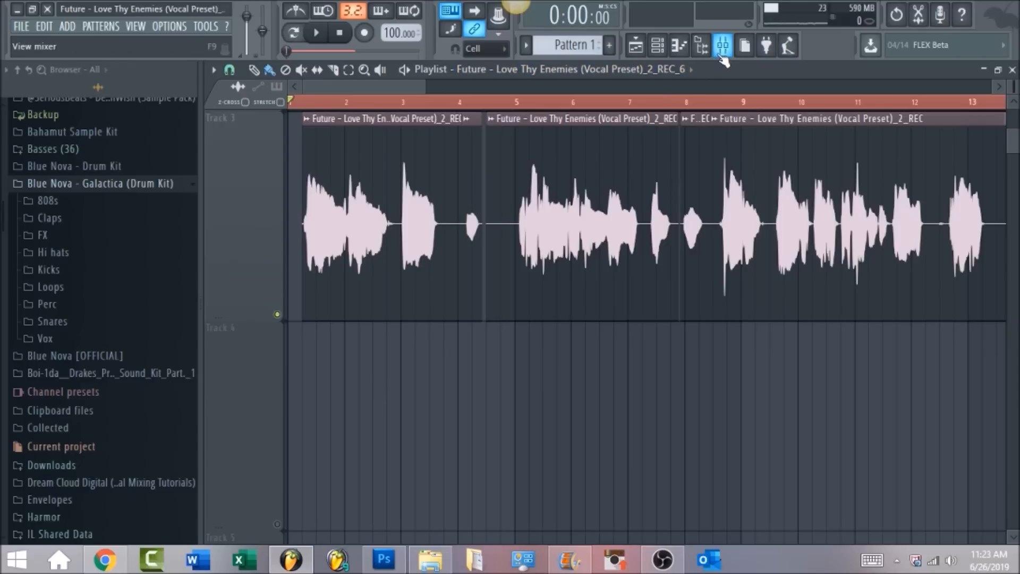
- Show the mixer and bypass all the Lead Vox effects from the first Fruity Limiter through the last Fruity Reeverb 2
{"action": "left_click", "coordinate": [722, 47]}
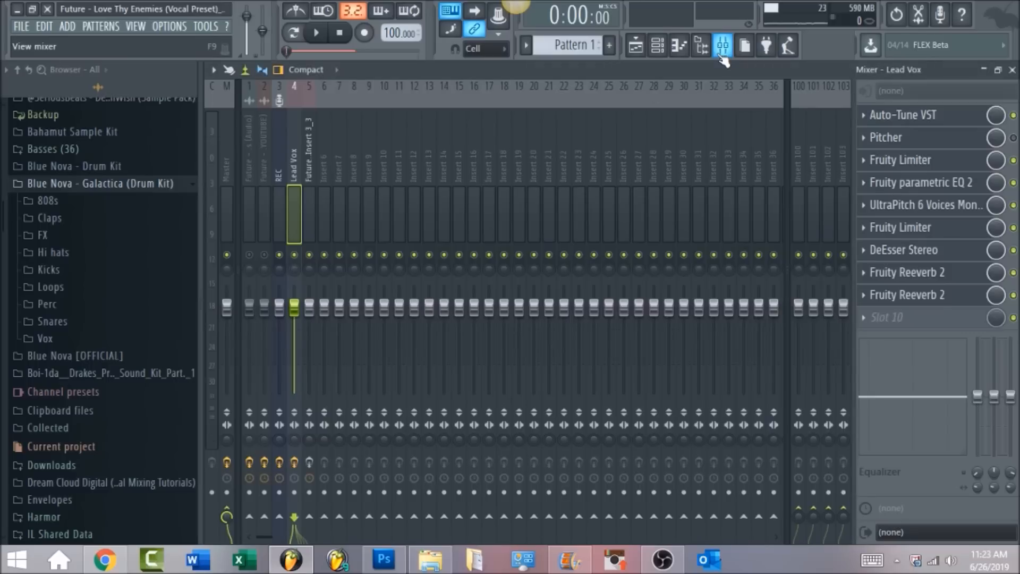
{"action": "left_click", "coordinate": [233, 155]}
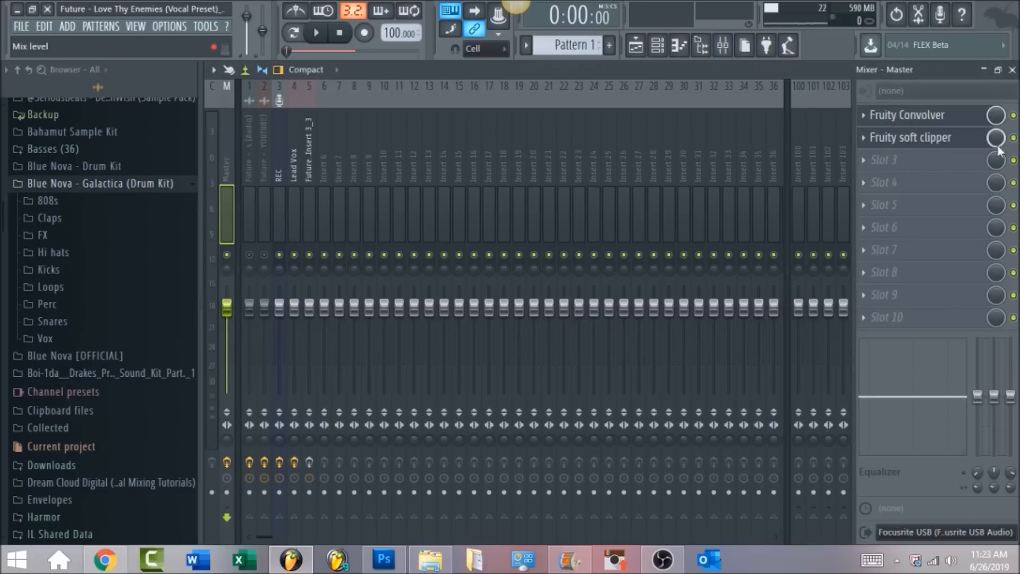
{"action": "left_click", "coordinate": [290, 169]}
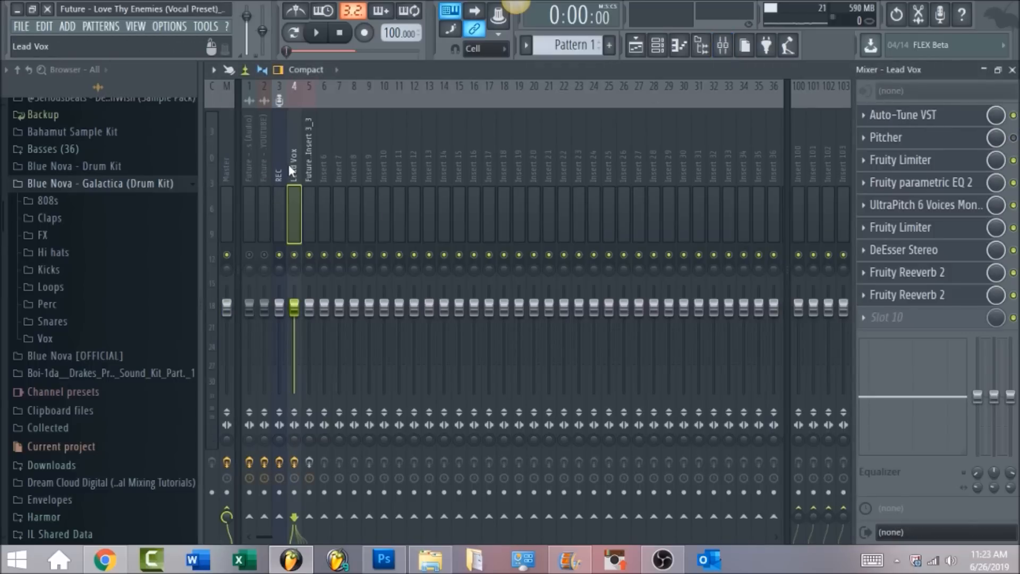
{"action": "left_click", "coordinate": [1014, 160]}
{"action": "left_click", "coordinate": [1013, 183]}
{"action": "left_click", "coordinate": [1013, 205]}
{"action": "left_click", "coordinate": [1014, 227]}
{"action": "left_click", "coordinate": [1014, 250]}
{"action": "left_click", "coordinate": [1013, 272]}
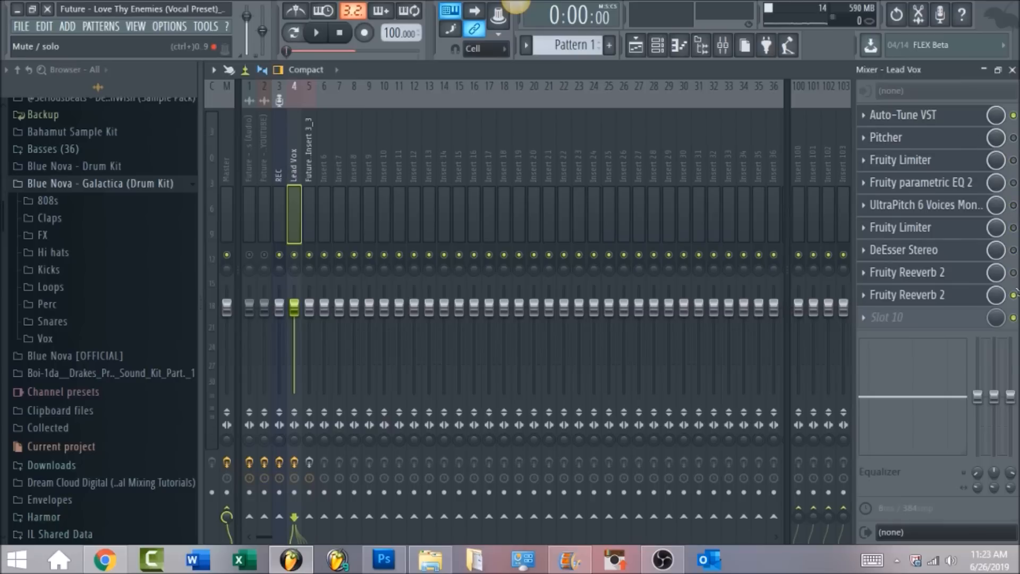
{"action": "left_click", "coordinate": [1014, 295]}
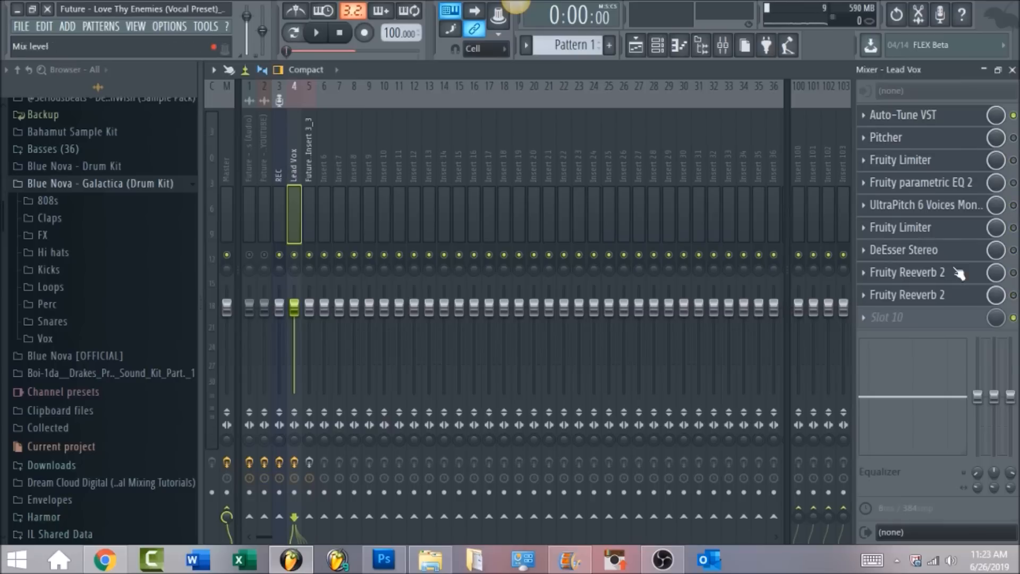
- Review the Auto-Tune VST settings on Lead Vox and audition the vocal with only that effect active
{"action": "left_click", "coordinate": [959, 123]}
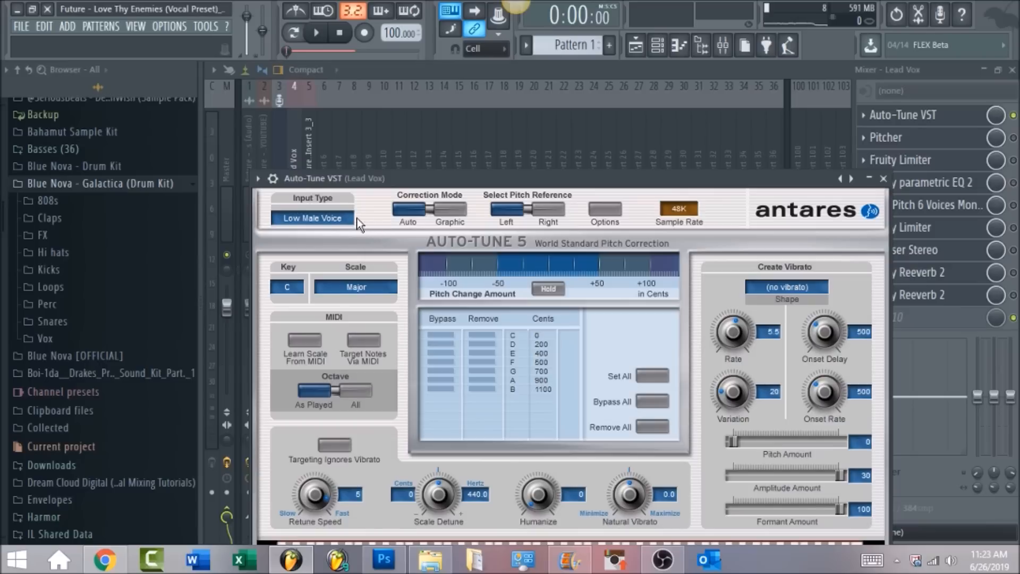
{"action": "left_click_drag", "start_coordinate": [474, 173], "coordinate": [478, 97]}
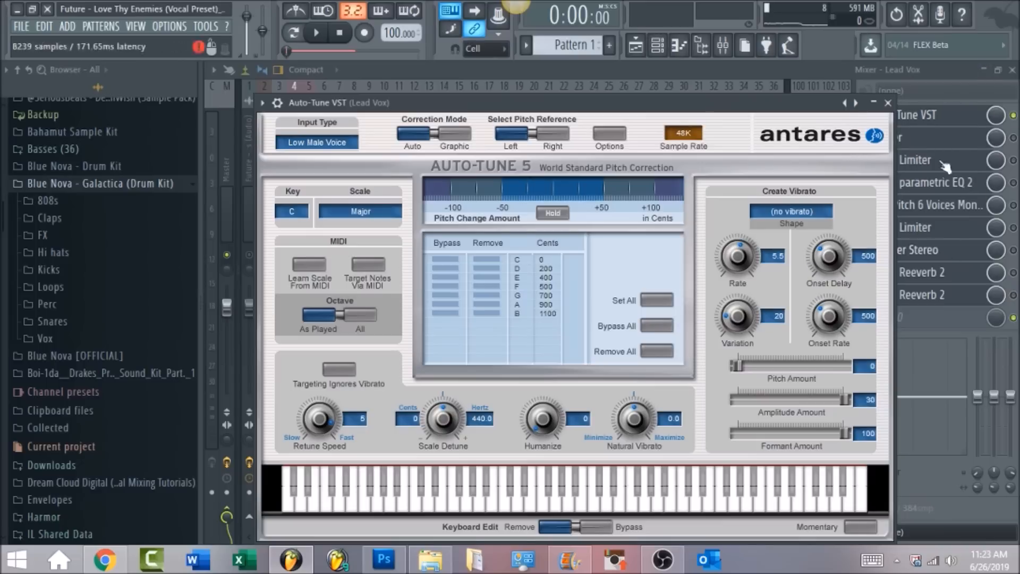
{"action": "left_click", "coordinate": [316, 33]}
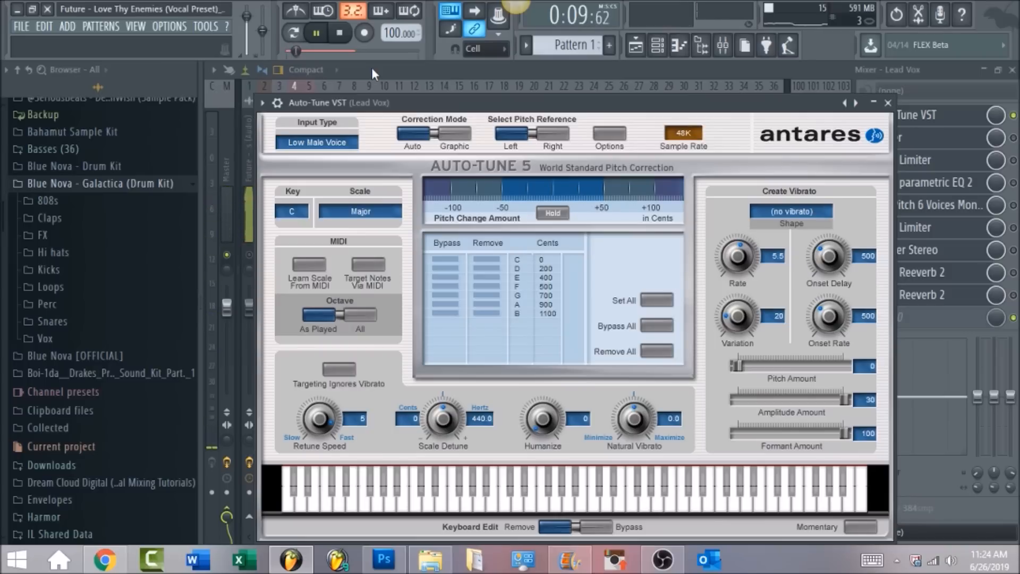
{"action": "left_click", "coordinate": [346, 39]}
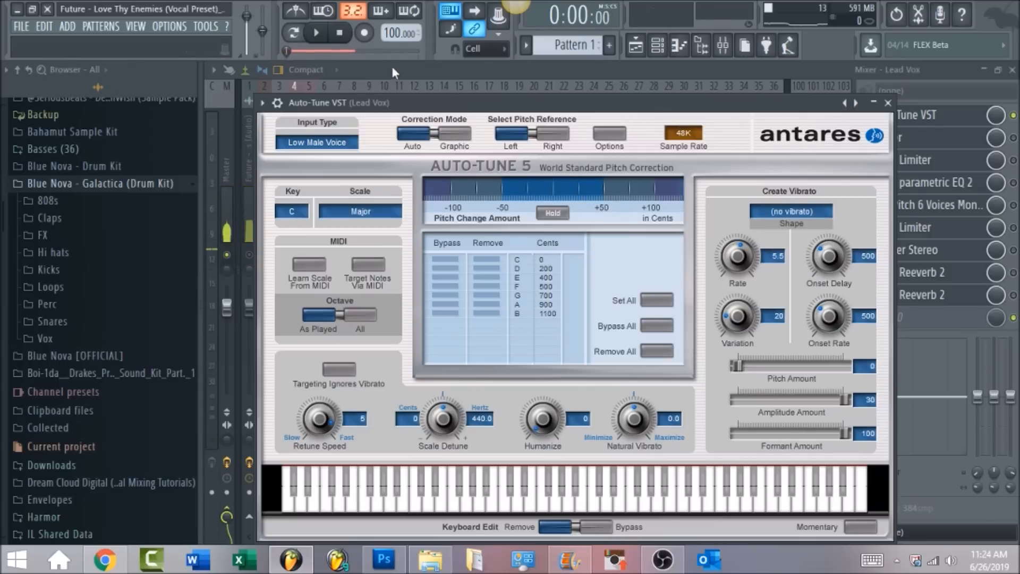
{"action": "key", "text": "Escape"}
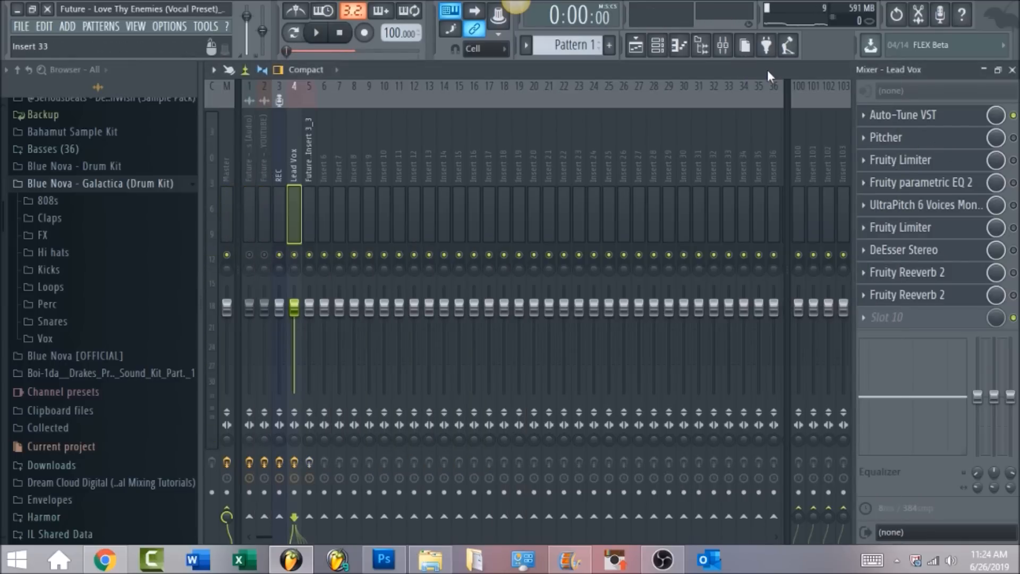
- Audition the lead vocal with Pitcher in place of Auto-Tune VST, and switch back to Auto-Tune VST
{"action": "left_click", "coordinate": [977, 142]}
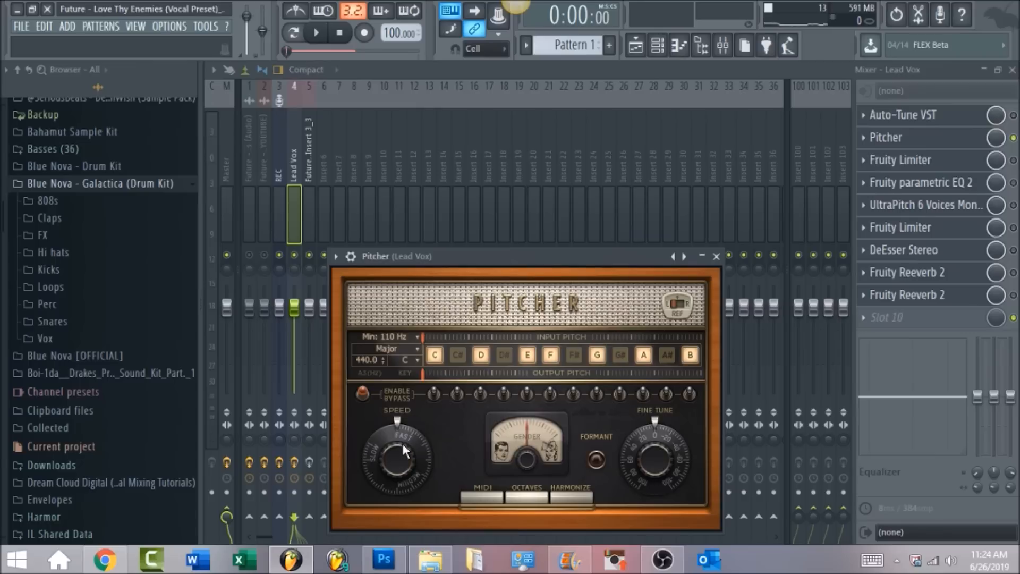
{"action": "left_click", "coordinate": [318, 35]}
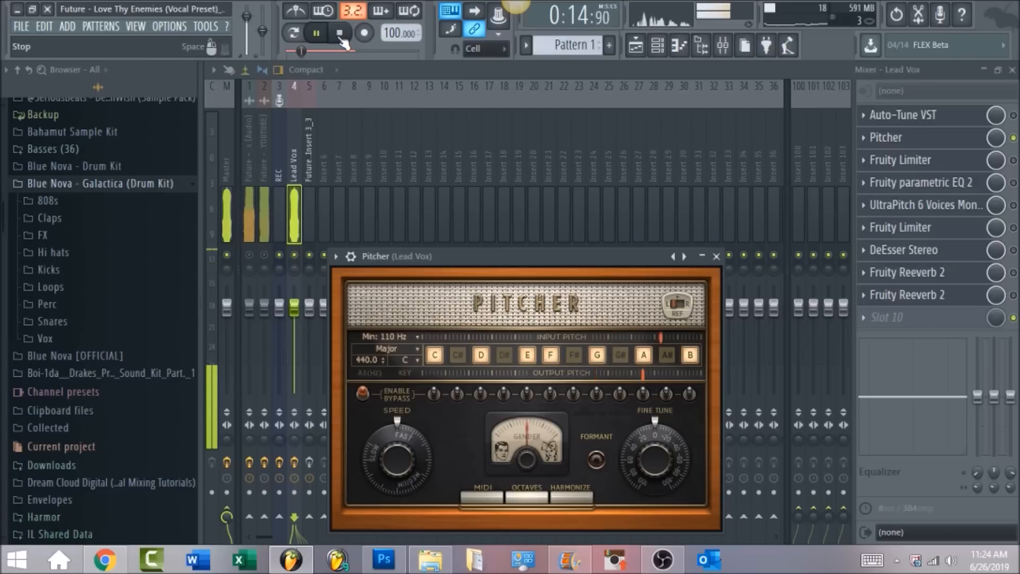
{"action": "left_click", "coordinate": [341, 38]}
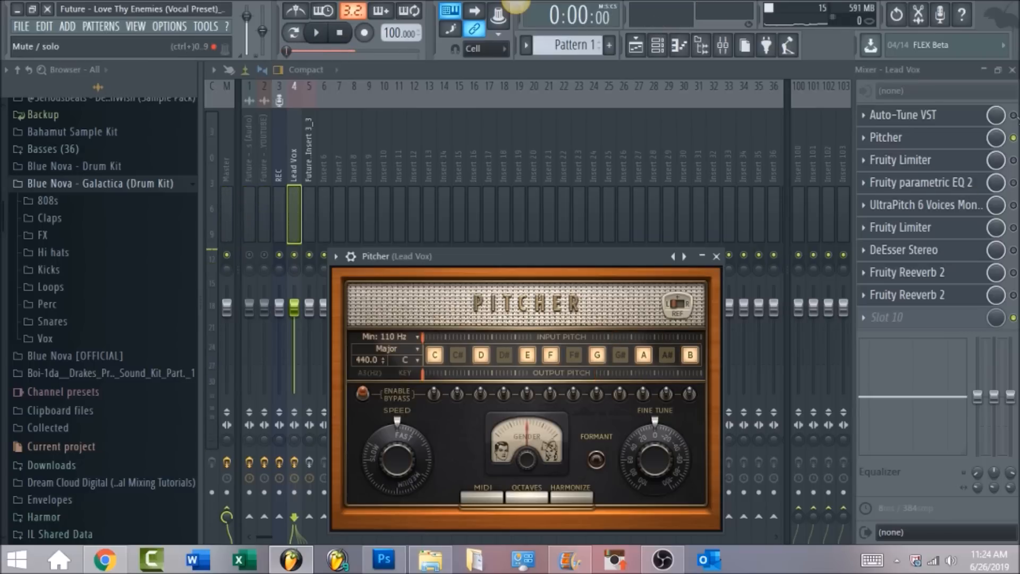
{"action": "left_click", "coordinate": [1014, 116]}
{"action": "left_click", "coordinate": [1014, 137]}
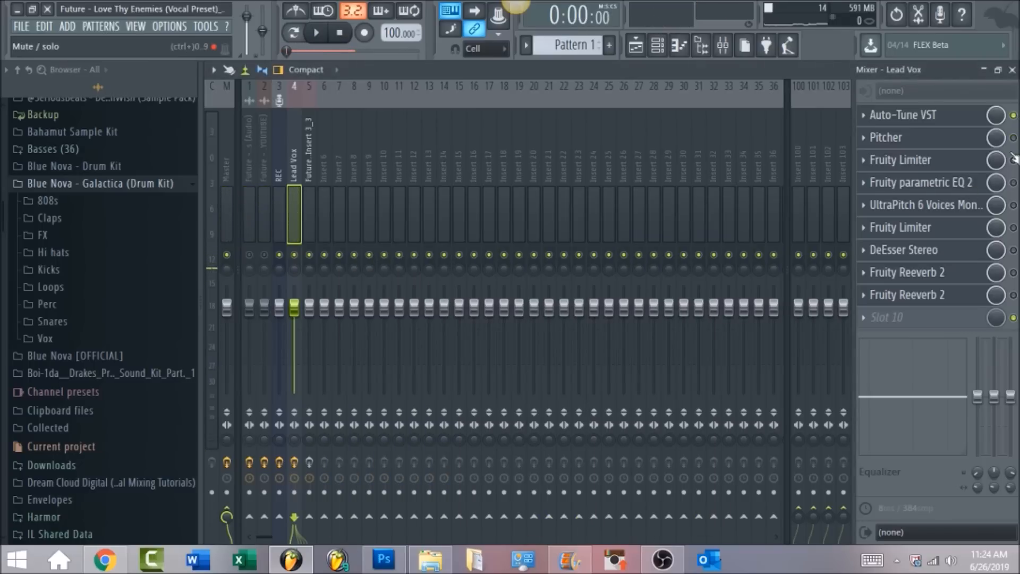
- Enable the first Fruity Limiter on Lead Vox and audition the vocal through its compressor settings
{"action": "left_click", "coordinate": [963, 161]}
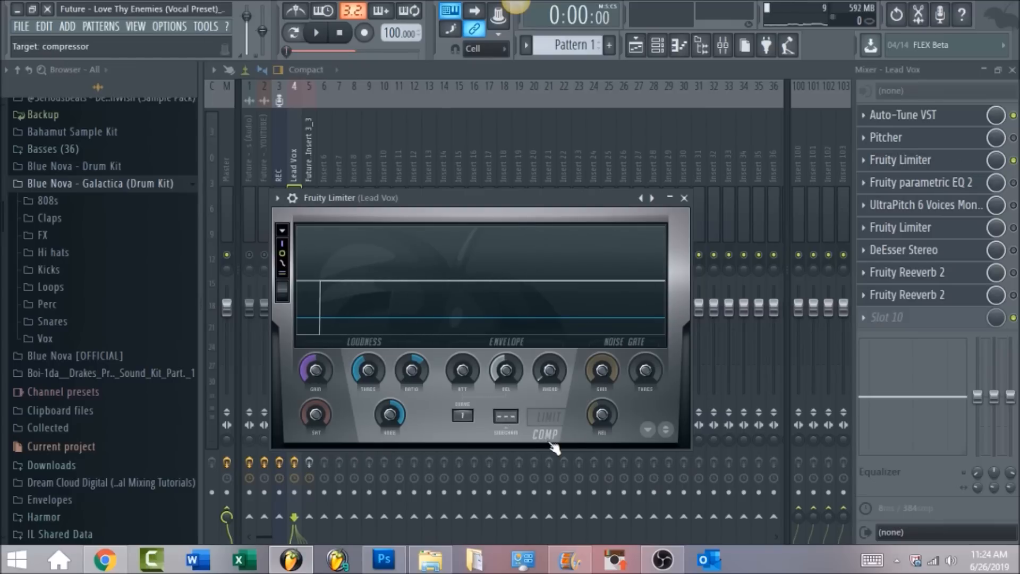
{"action": "left_click", "coordinate": [506, 370]}
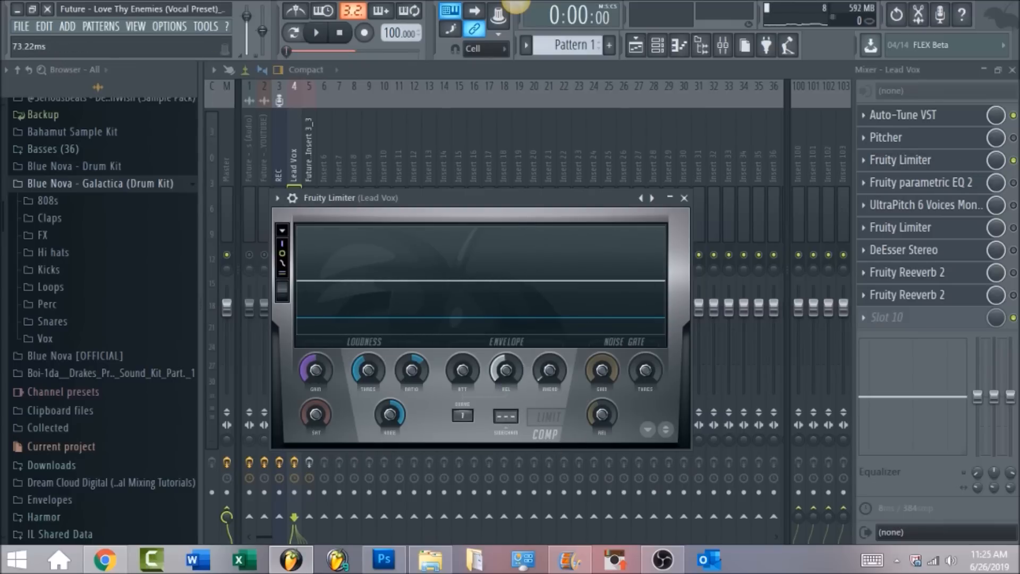
{"action": "left_click", "coordinate": [553, 373]}
{"action": "left_click", "coordinate": [412, 370]}
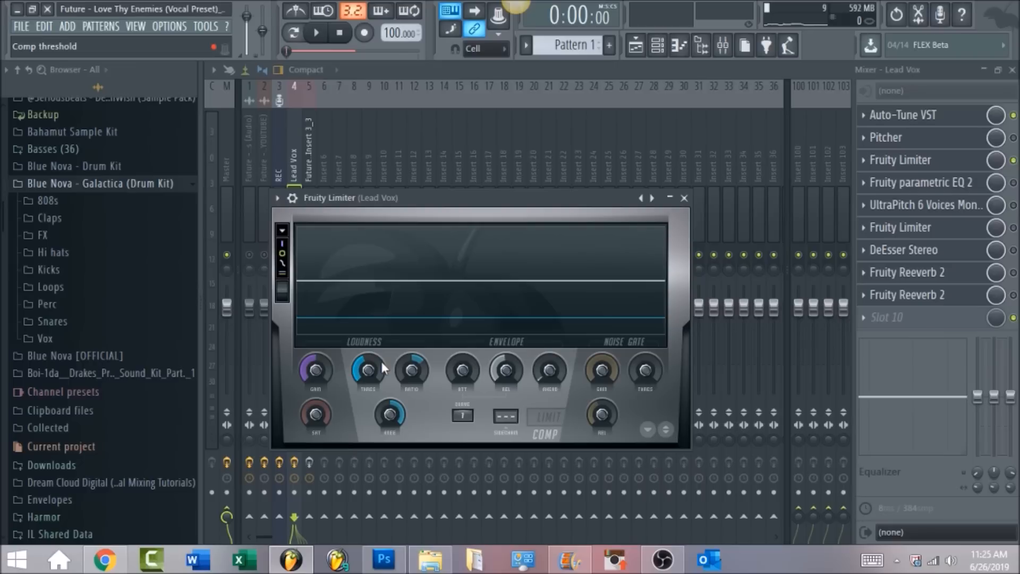
{"action": "left_click", "coordinate": [318, 34]}
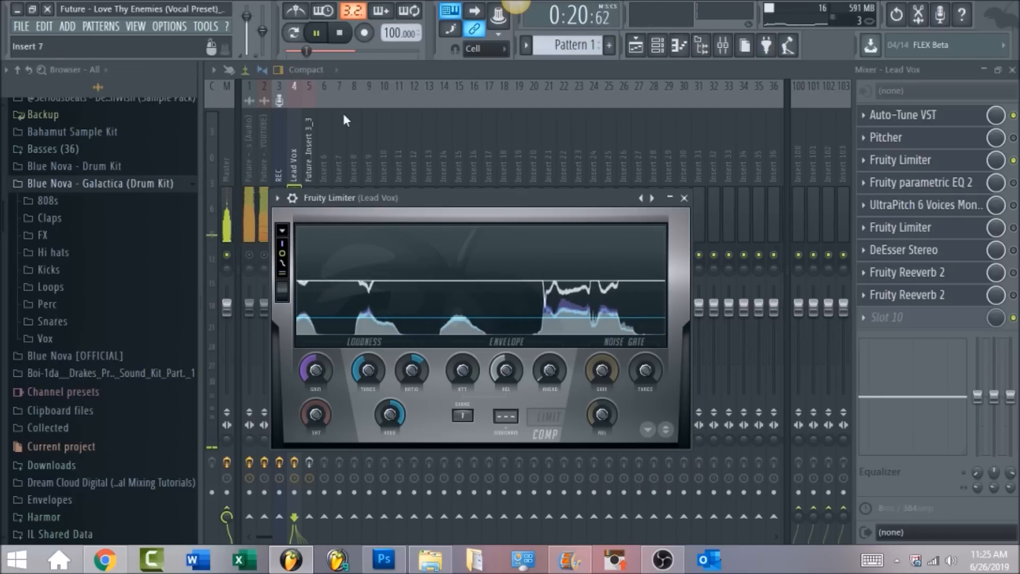
{"action": "left_click", "coordinate": [348, 43]}
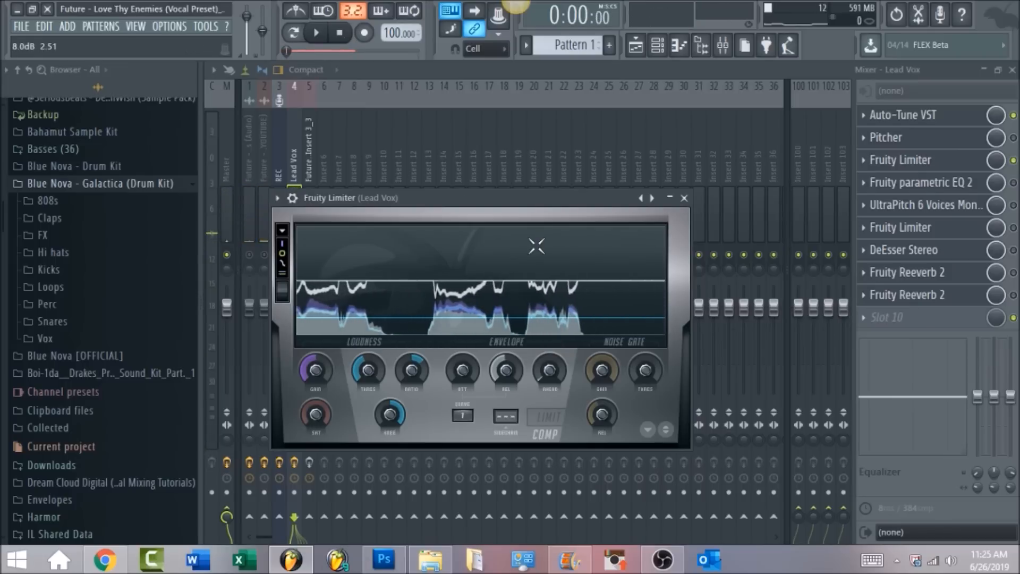
- Enable Fruity parametric EQ 2 on Lead Vox and audition the vocal with its low-cut curve
{"action": "left_click", "coordinate": [1013, 183]}
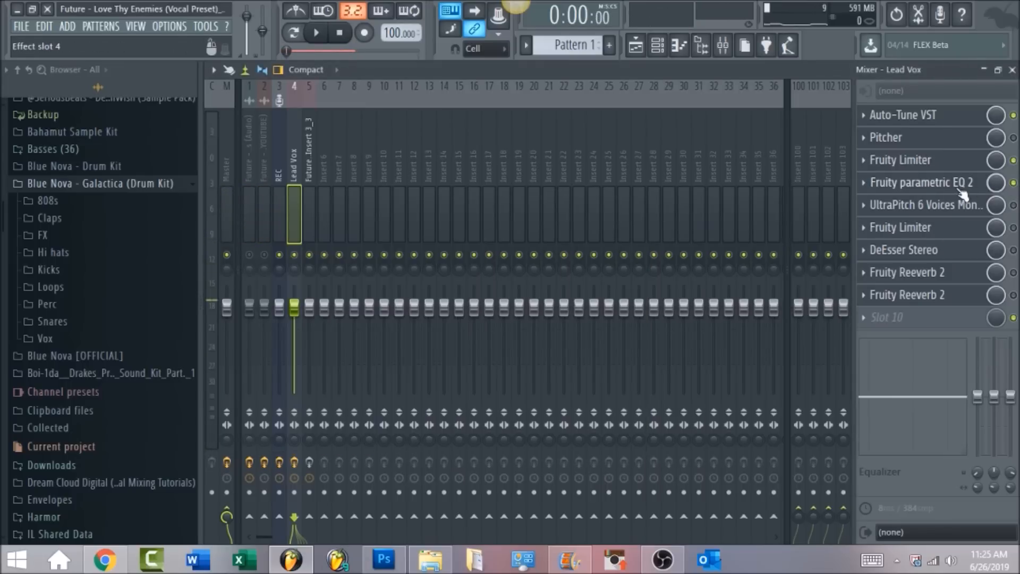
{"action": "left_click", "coordinate": [957, 189]}
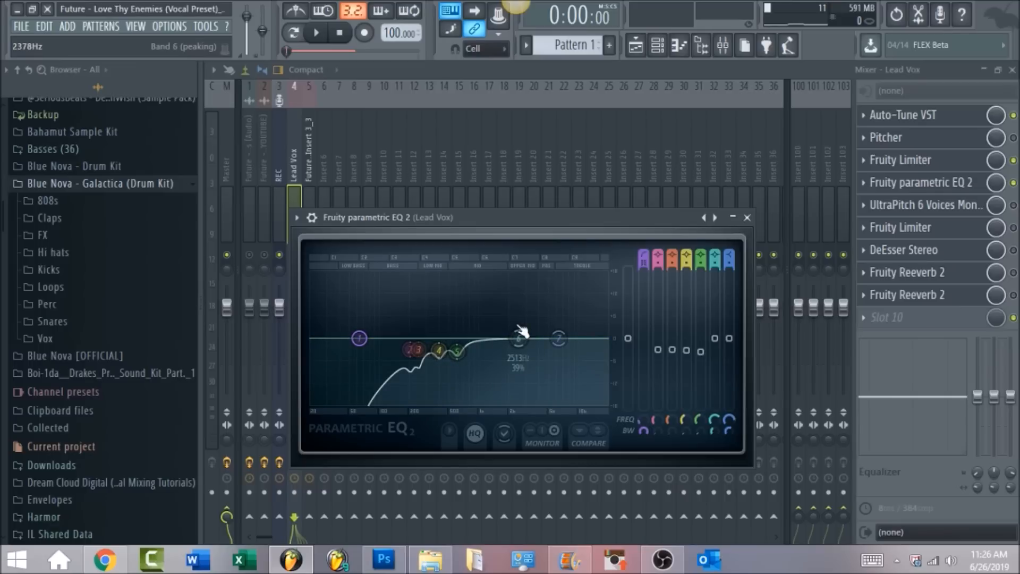
{"action": "left_click", "coordinate": [319, 34]}
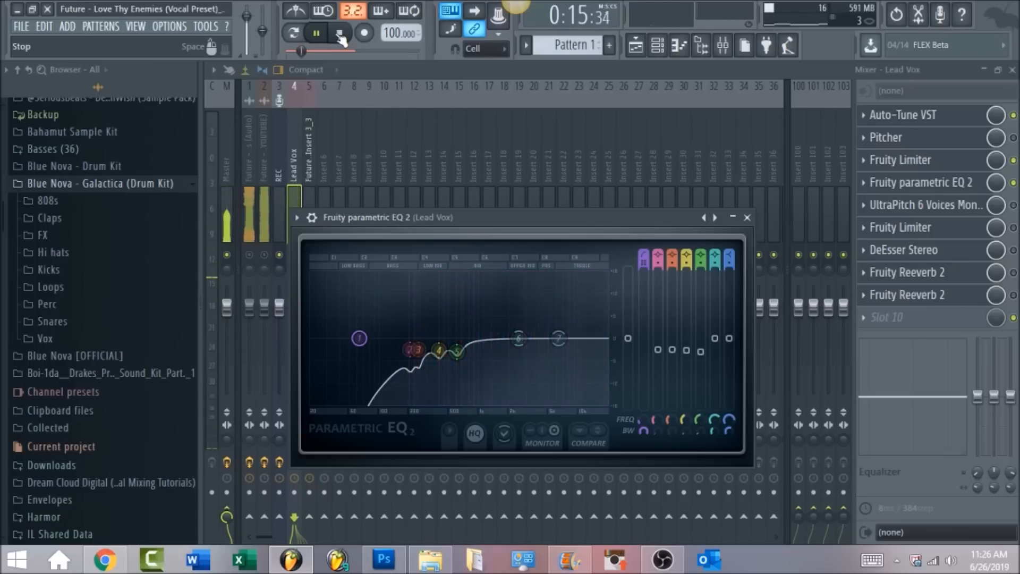
{"action": "left_click", "coordinate": [340, 35]}
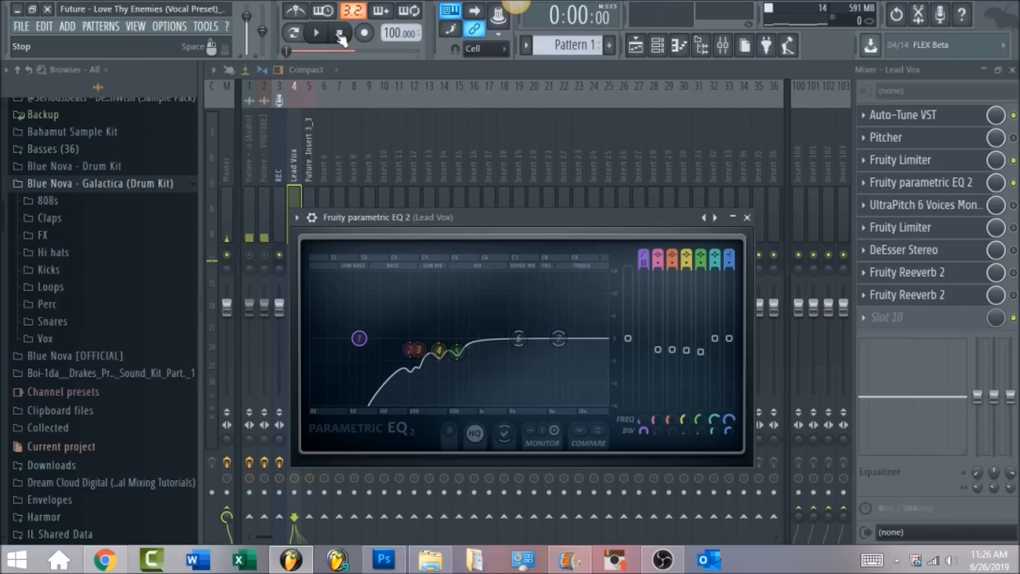
- Enable UltraPitch 6 Voices on Lead Vox and audition the vocal with its Superoctaves voices
{"action": "left_click", "coordinate": [1013, 206]}
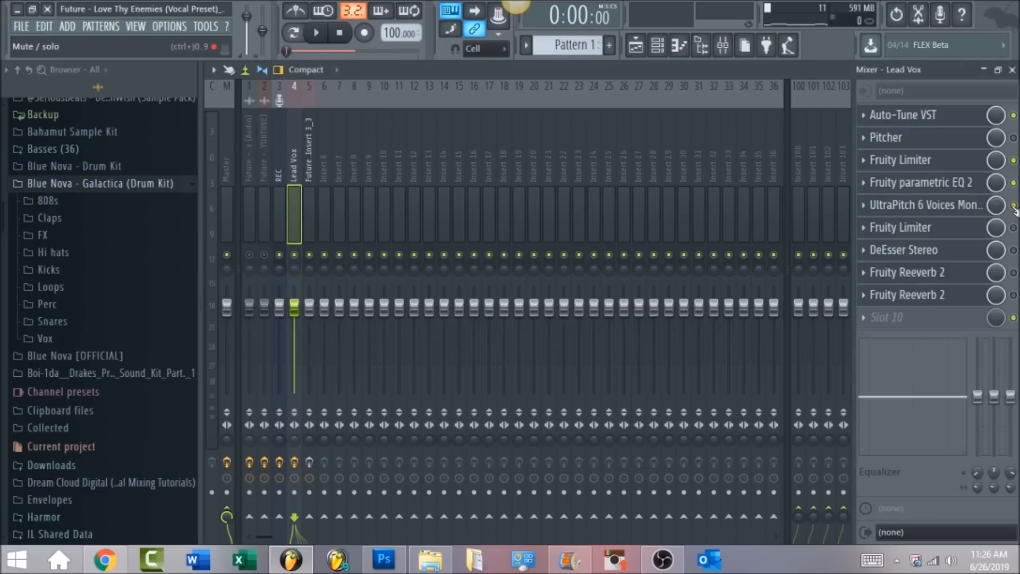
{"action": "left_click", "coordinate": [945, 213]}
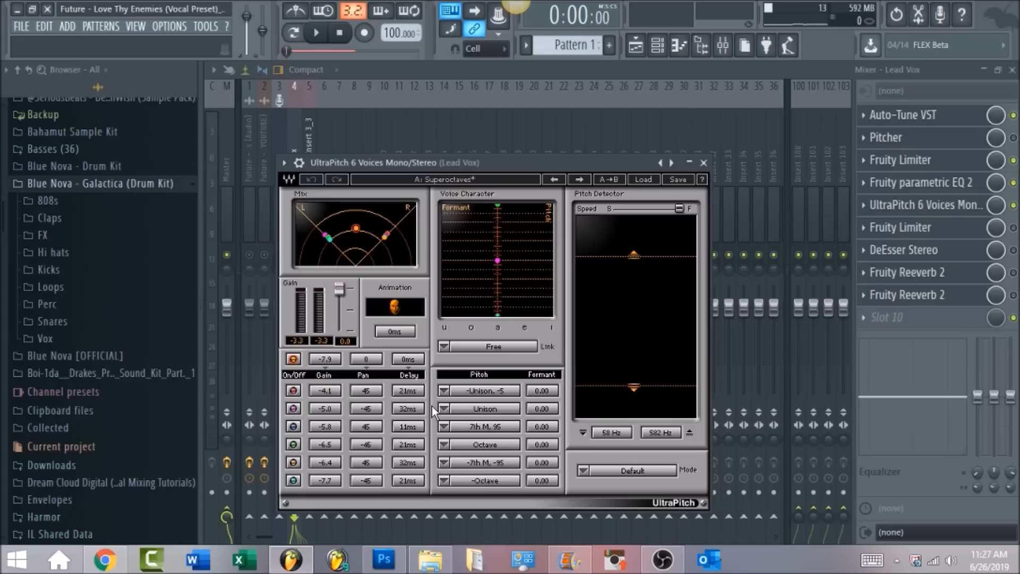
{"action": "left_click", "coordinate": [317, 34]}
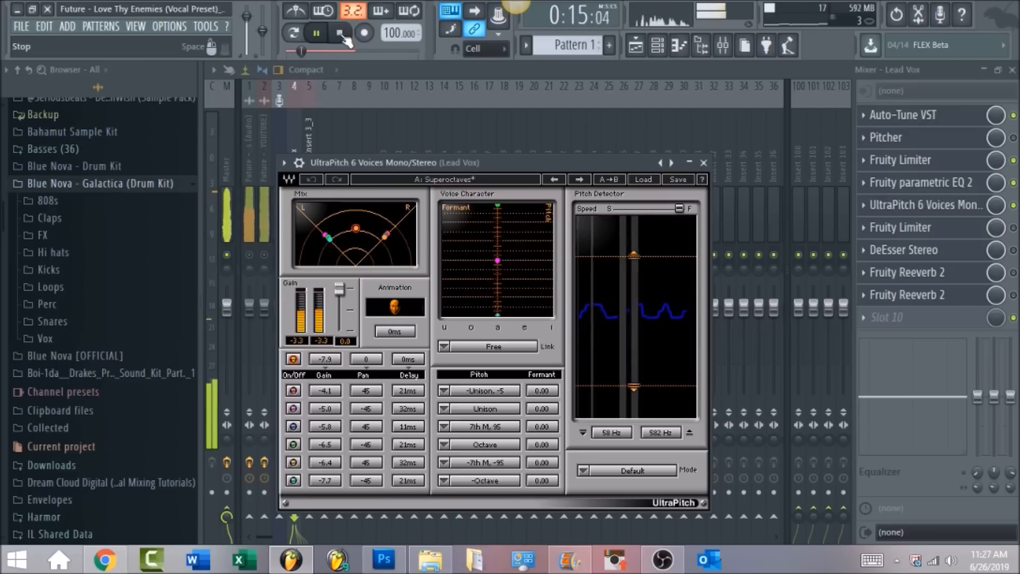
{"action": "left_click", "coordinate": [343, 35]}
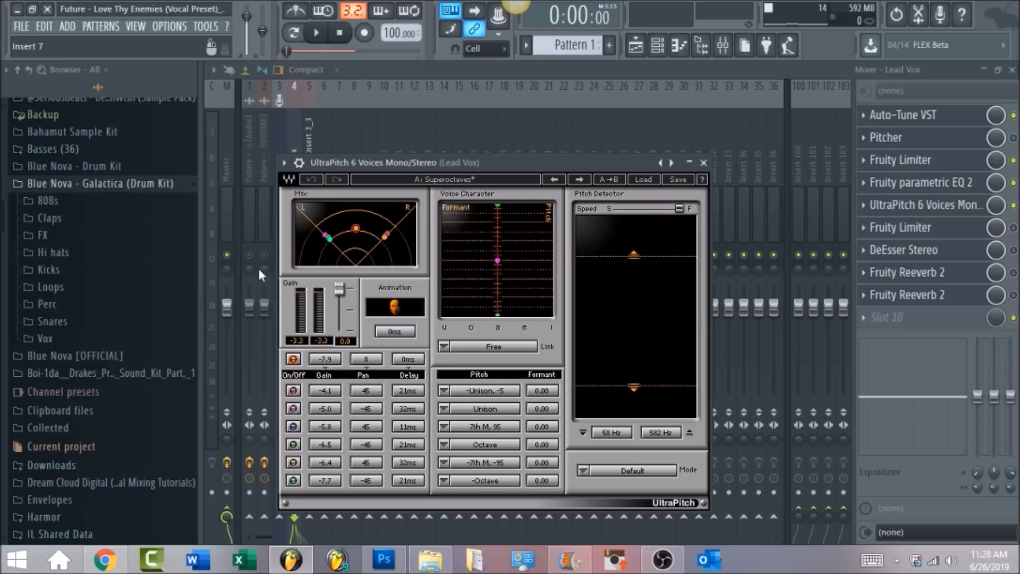
{"action": "left_click", "coordinate": [526, 74]}
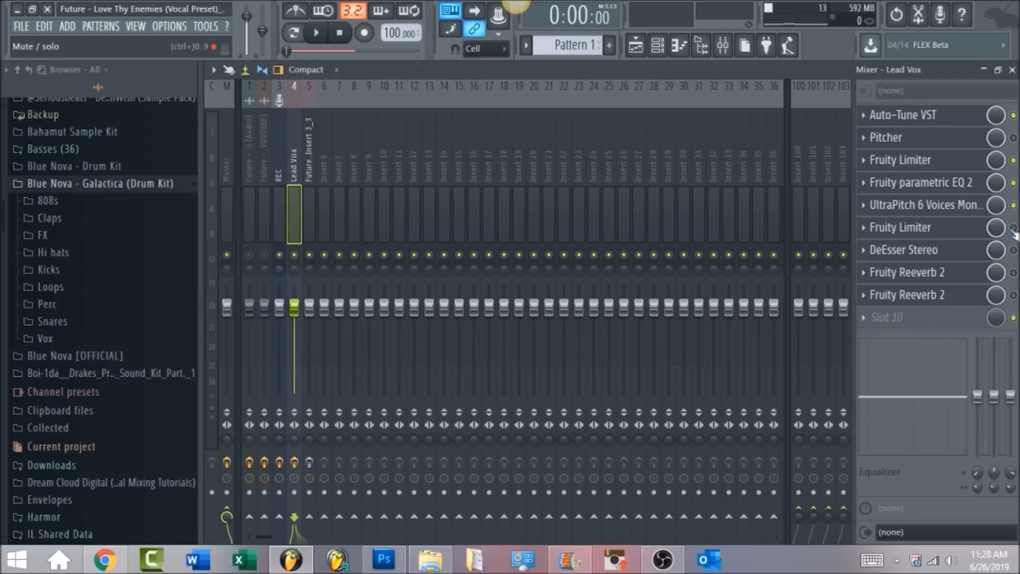
- Enable the second Fruity Limiter on Lead Vox and set its gain to about 10.6 dB during playback
{"action": "left_click", "coordinate": [964, 228]}
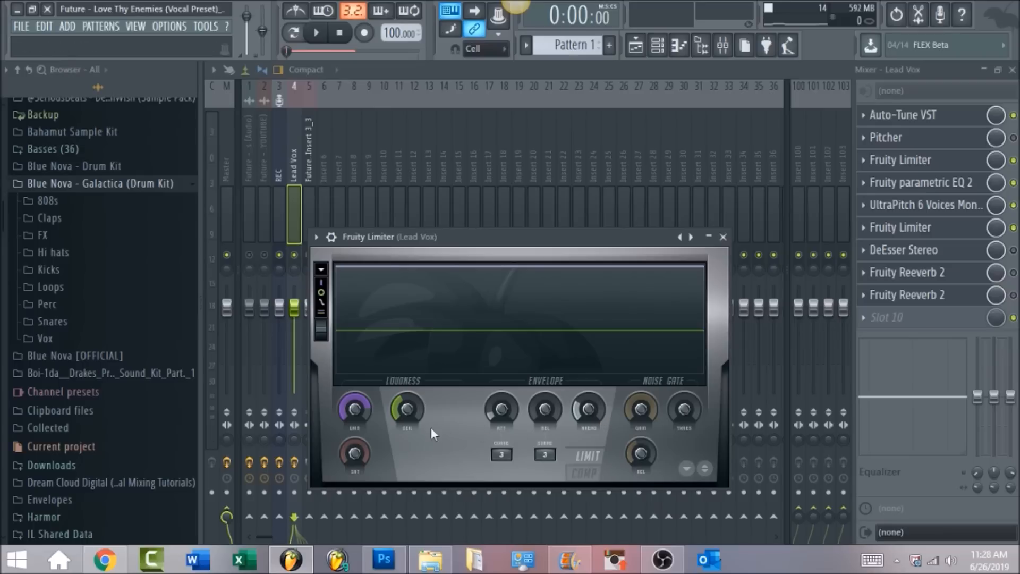
{"action": "left_click_drag", "start_coordinate": [407, 409], "coordinate": [397, 354]}
{"action": "left_click", "coordinate": [321, 35]}
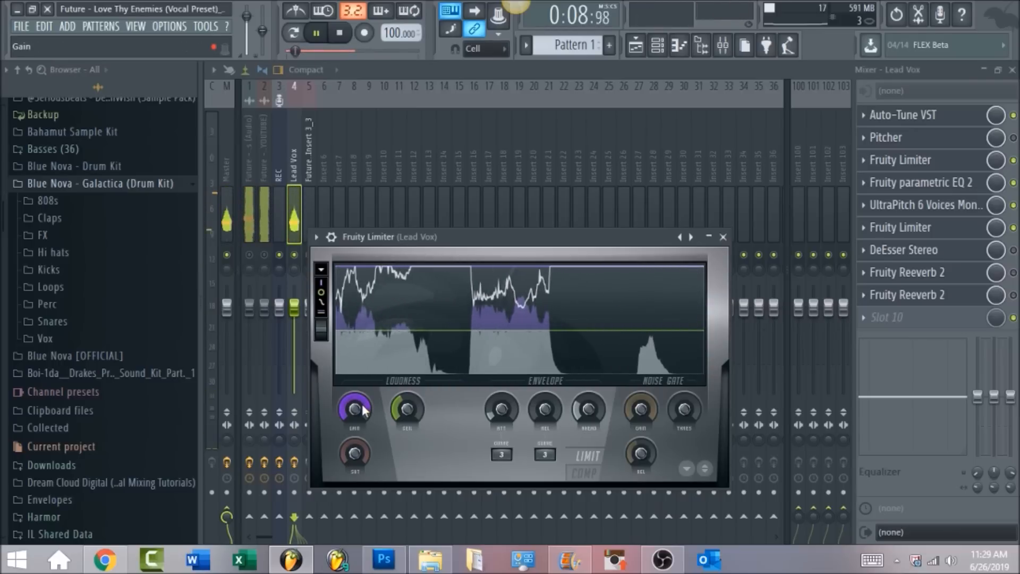
{"action": "left_click_drag", "start_coordinate": [359, 403], "coordinate": [359, 414]}
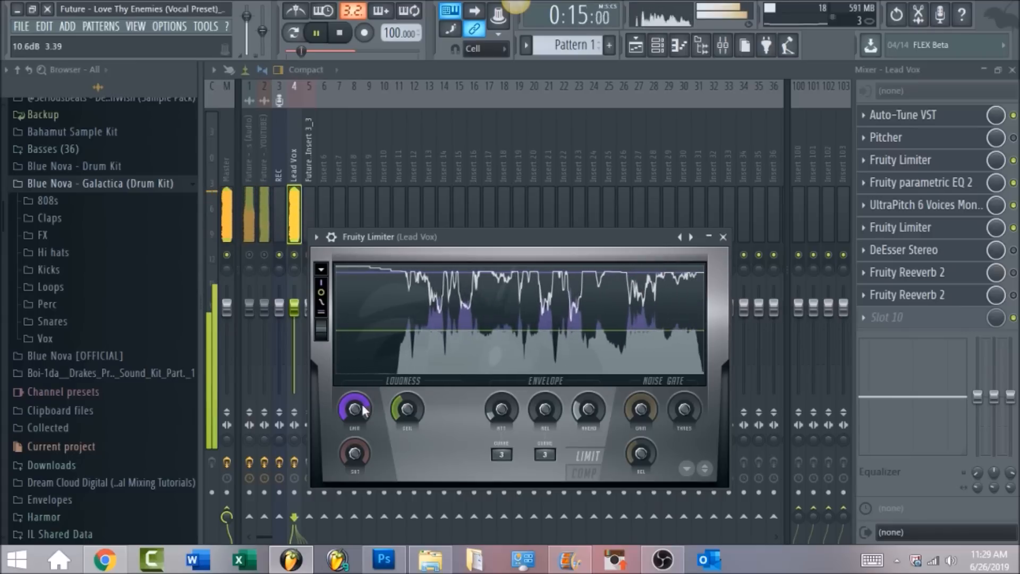
{"action": "left_click", "coordinate": [340, 35]}
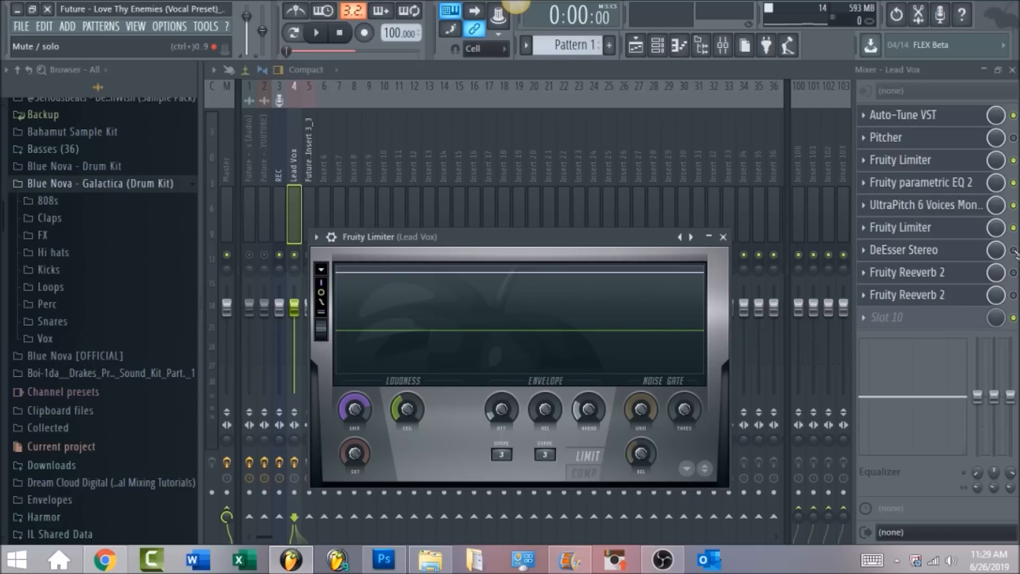
- Enable DeEsser Stereo on Lead Vox and choose HighPass as its SideChain filter
{"action": "left_click", "coordinate": [942, 253]}
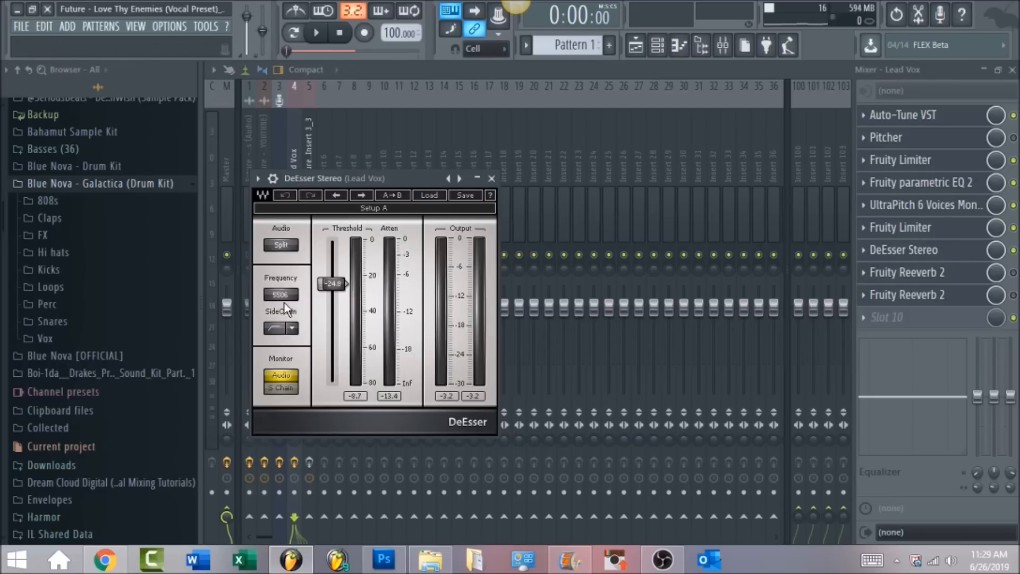
{"action": "left_click", "coordinate": [292, 328]}
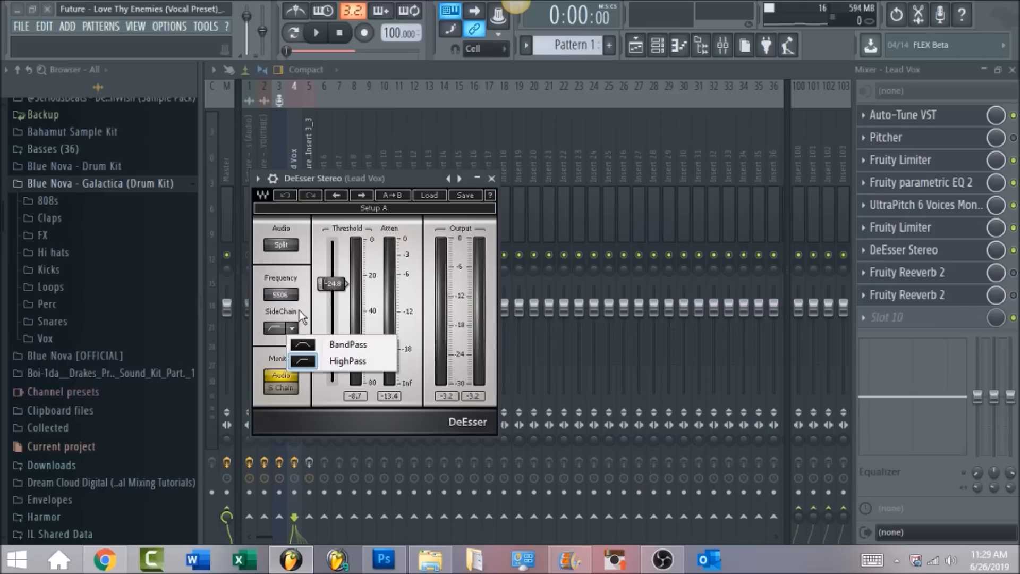
{"action": "left_click", "coordinate": [324, 362]}
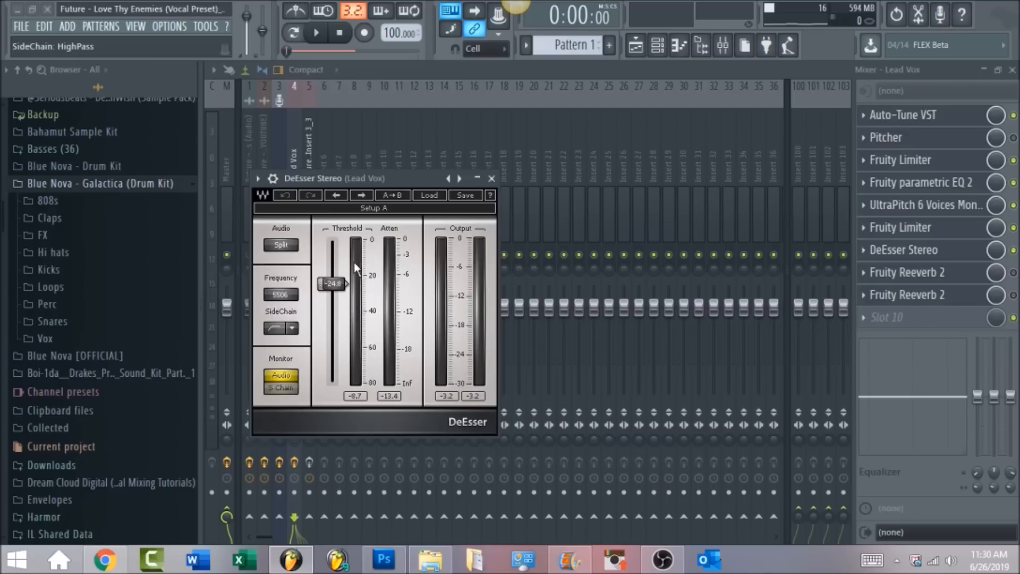
- Audition the lead vocal with DeEsser Stereo active in the effect chain
{"action": "left_click", "coordinate": [320, 37]}
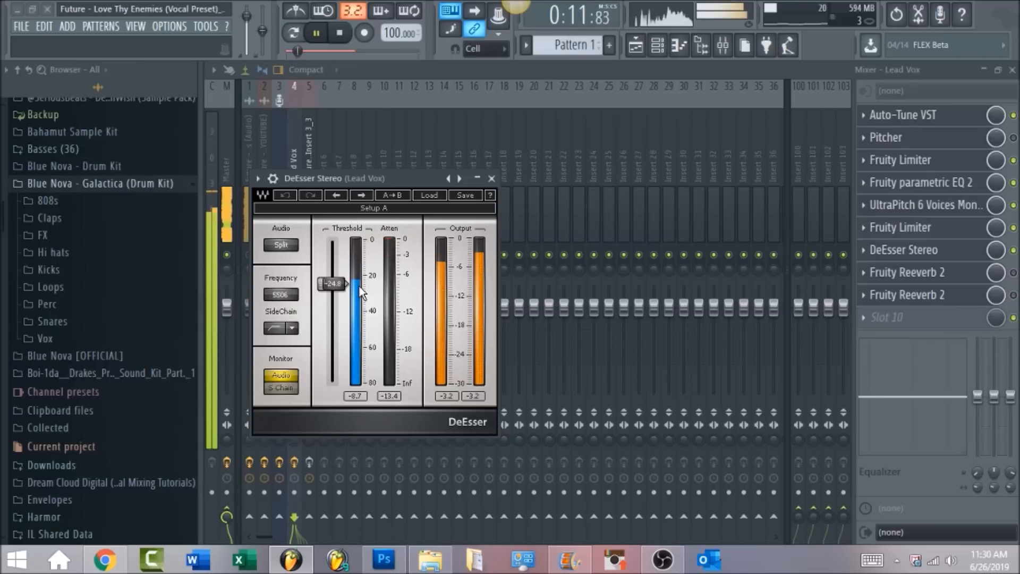
{"action": "left_click", "coordinate": [340, 34]}
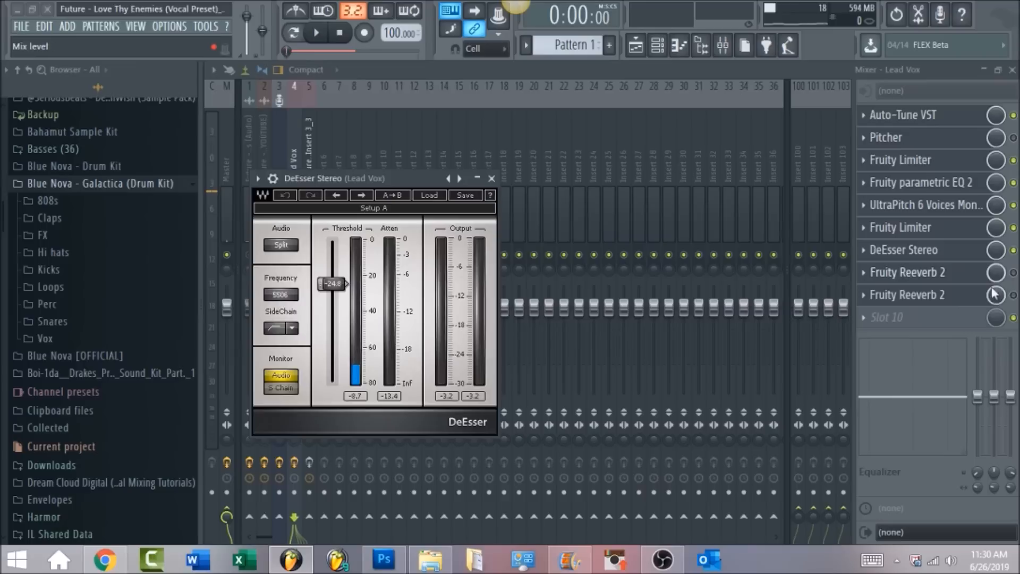
- Enable the first Fruity Reeverb 2 on Lead Vox and open it to check its wet level
{"action": "left_click", "coordinate": [1013, 273]}
{"action": "left_click", "coordinate": [938, 275]}
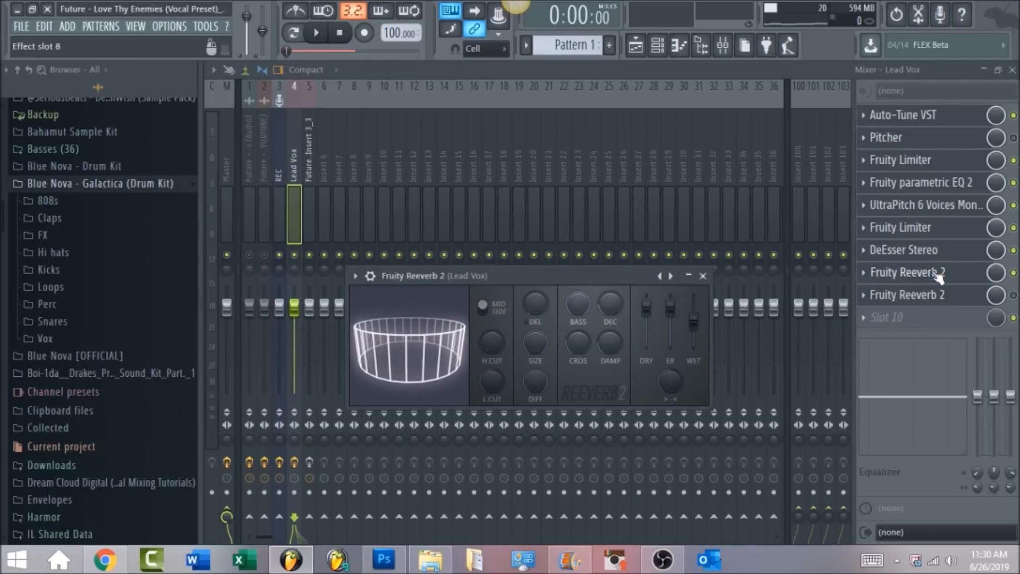
{"action": "left_click", "coordinate": [666, 380]}
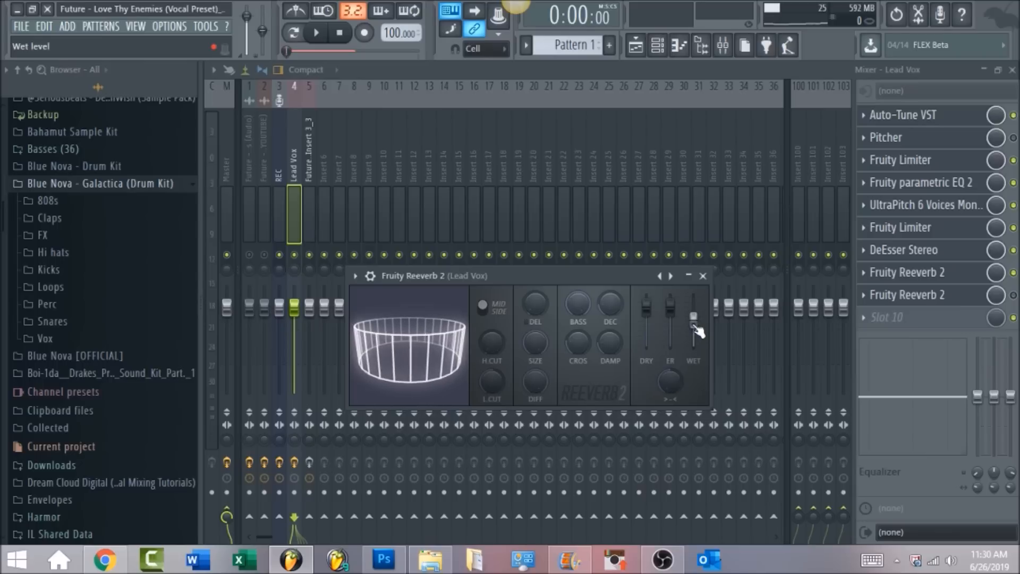
{"action": "left_click_drag", "start_coordinate": [694, 322], "coordinate": [694, 318]}
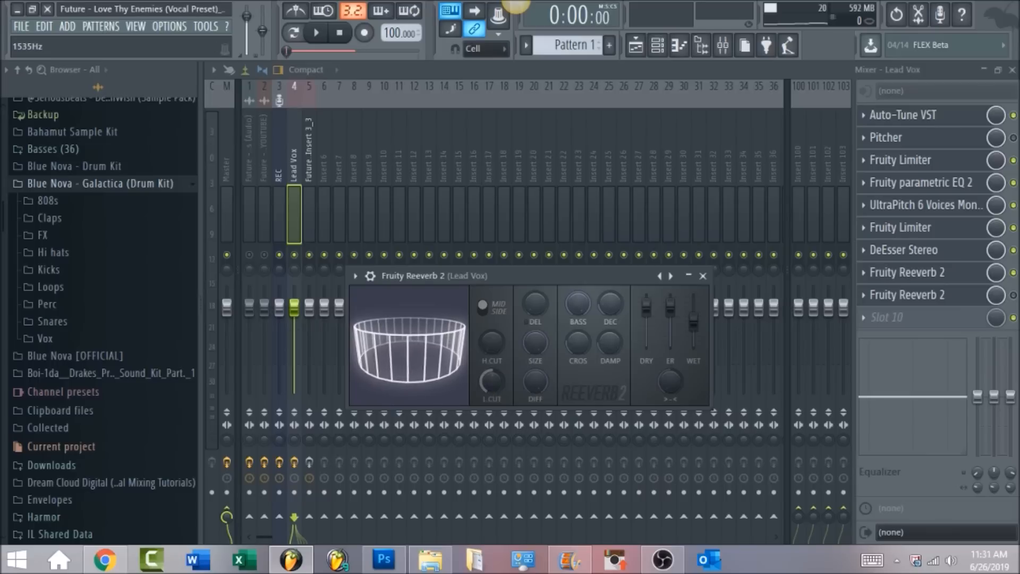
- Check the first Fruity Reeverb 2's low-cut, high-cut and decay settings and audition the vocal through it
{"action": "mouse_move", "coordinate": [490, 379]}
{"action": "left_mouse_down"}
{"action": "mouse_move", "coordinate": [488, 364]}
{"action": "mouse_move", "coordinate": [488, 387]}
{"action": "left_mouse_up"}
{"action": "left_click_drag", "start_coordinate": [498, 341], "coordinate": [498, 372]}
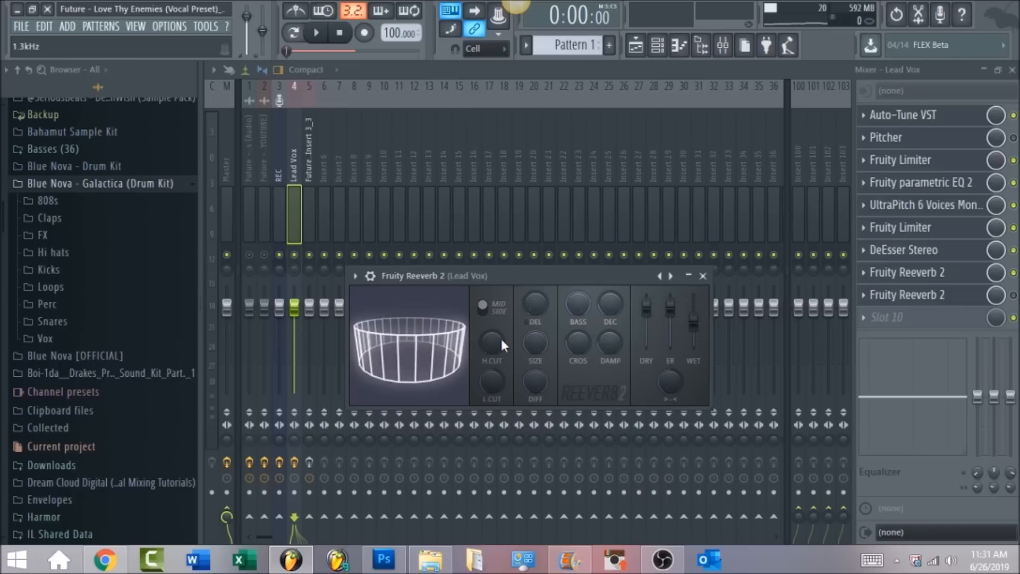
{"action": "left_click_drag", "start_coordinate": [614, 314], "coordinate": [613, 329]}
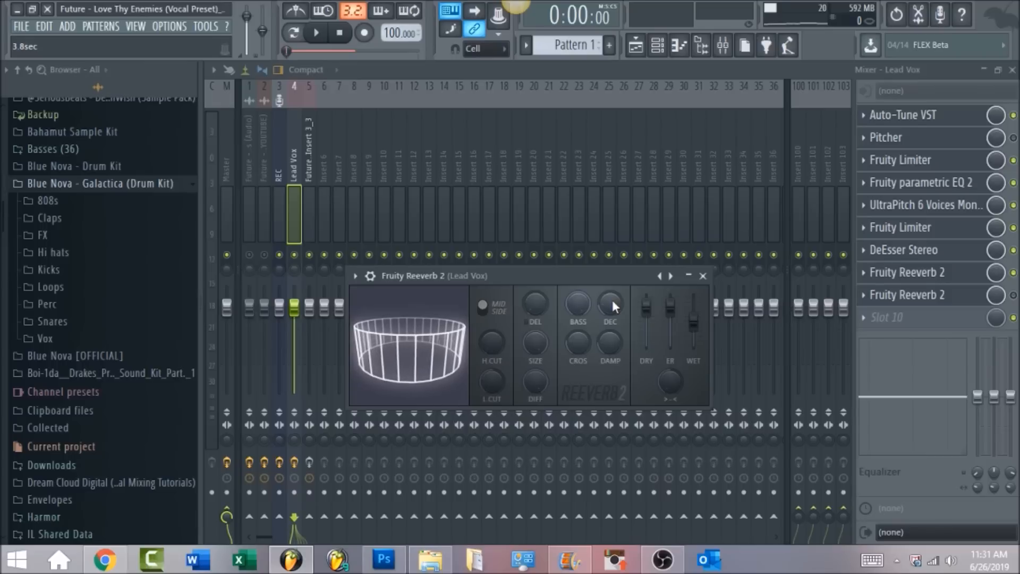
{"action": "left_click", "coordinate": [317, 34]}
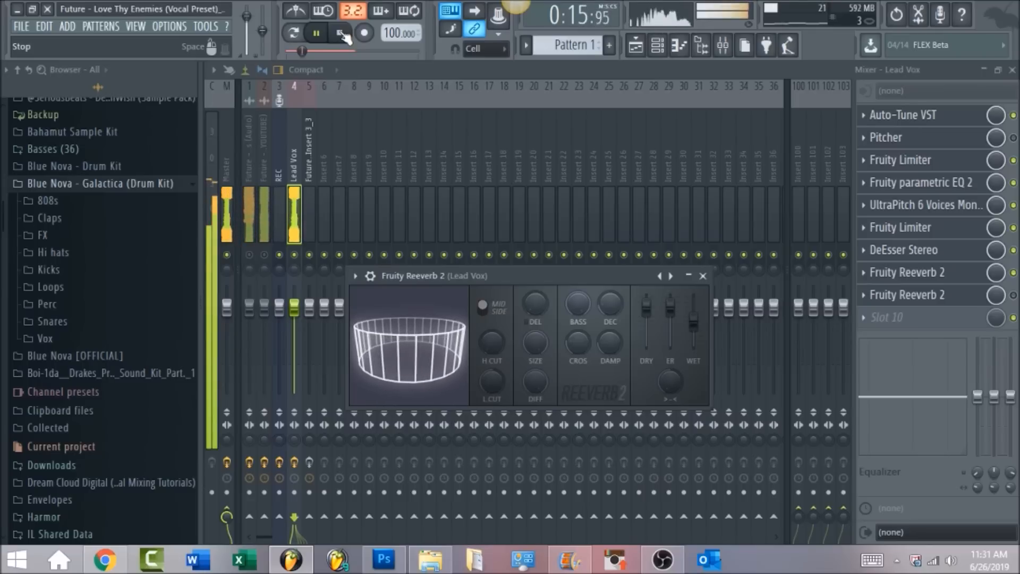
{"action": "left_click", "coordinate": [342, 34]}
- Enable the second Fruity Reeverb 2 on Lead Vox and open it to check its wet level and tempo-based predelay
{"action": "left_click", "coordinate": [1014, 295]}
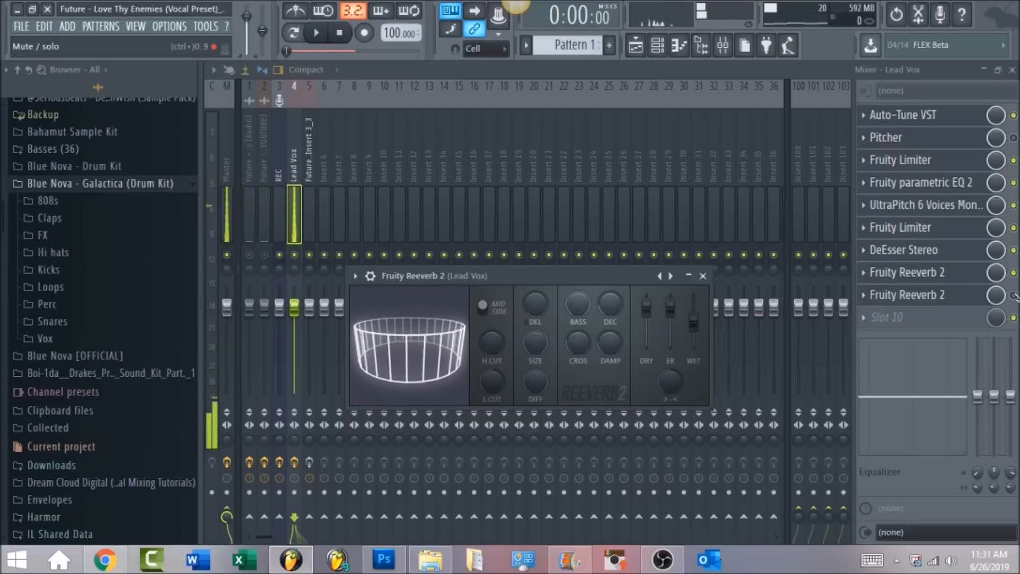
{"action": "left_click", "coordinate": [895, 302]}
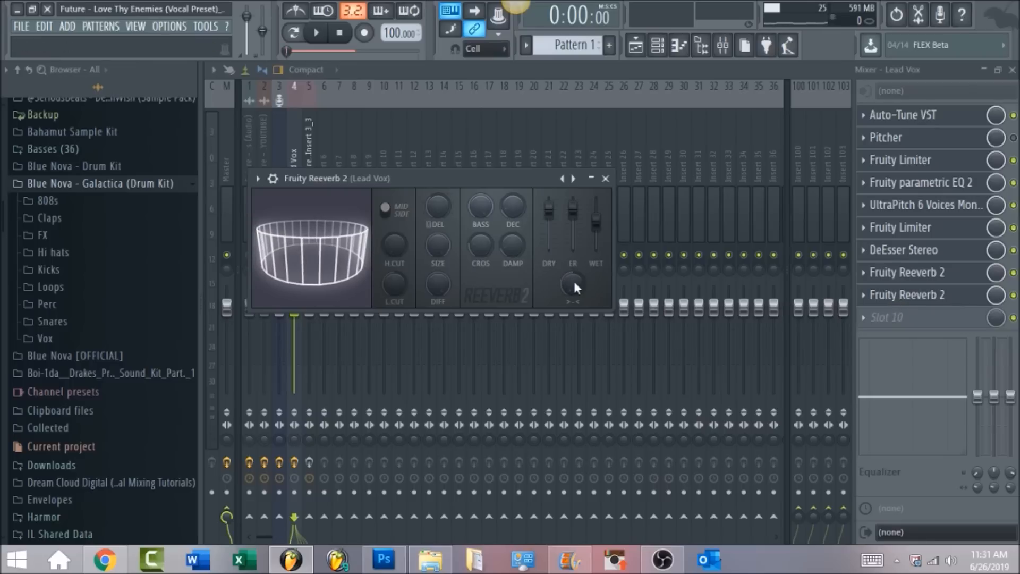
{"action": "left_click_drag", "start_coordinate": [596, 223], "coordinate": [596, 219]}
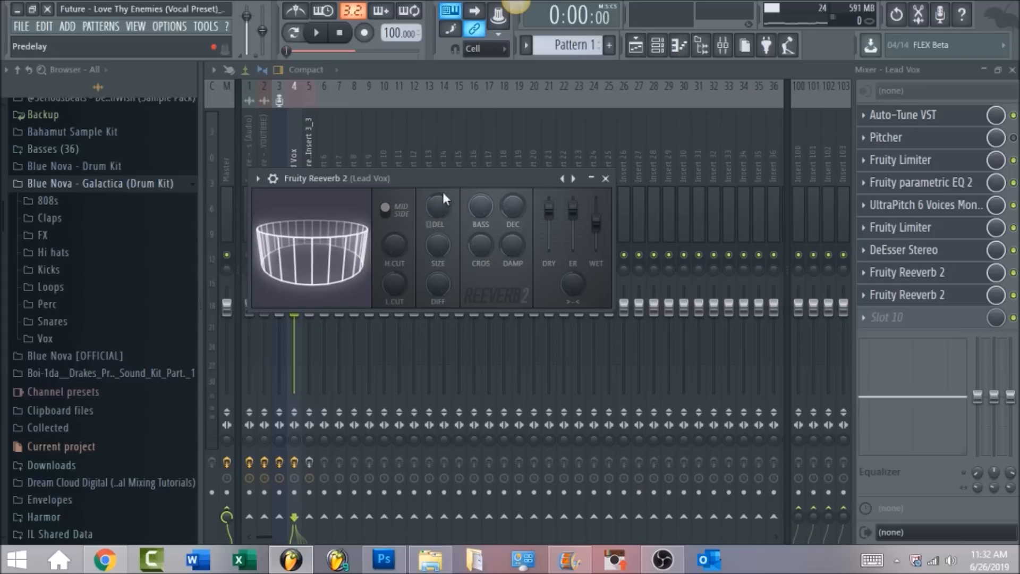
{"action": "left_click", "coordinate": [441, 229]}
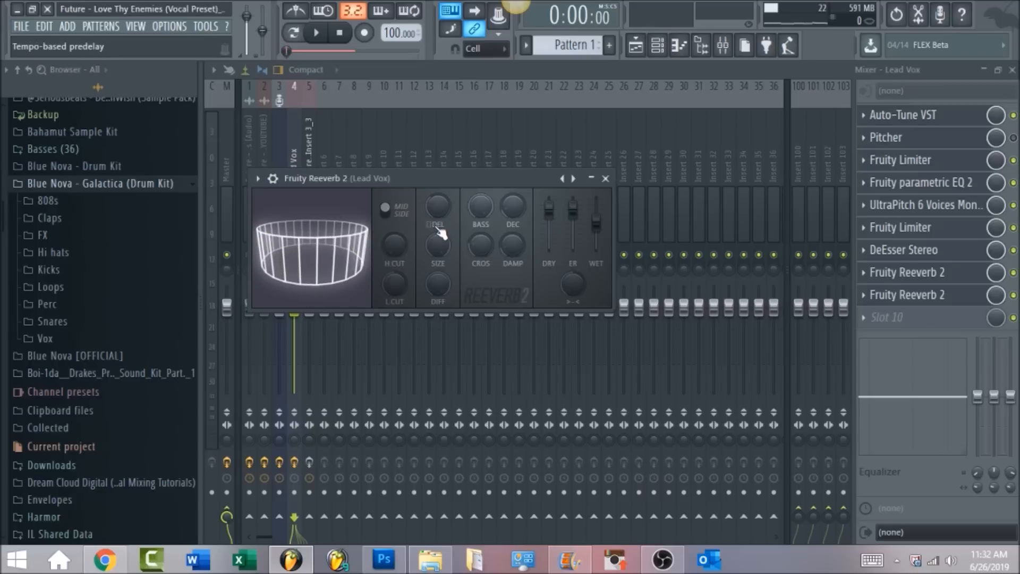
{"action": "left_click_drag", "start_coordinate": [433, 210], "coordinate": [433, 189]}
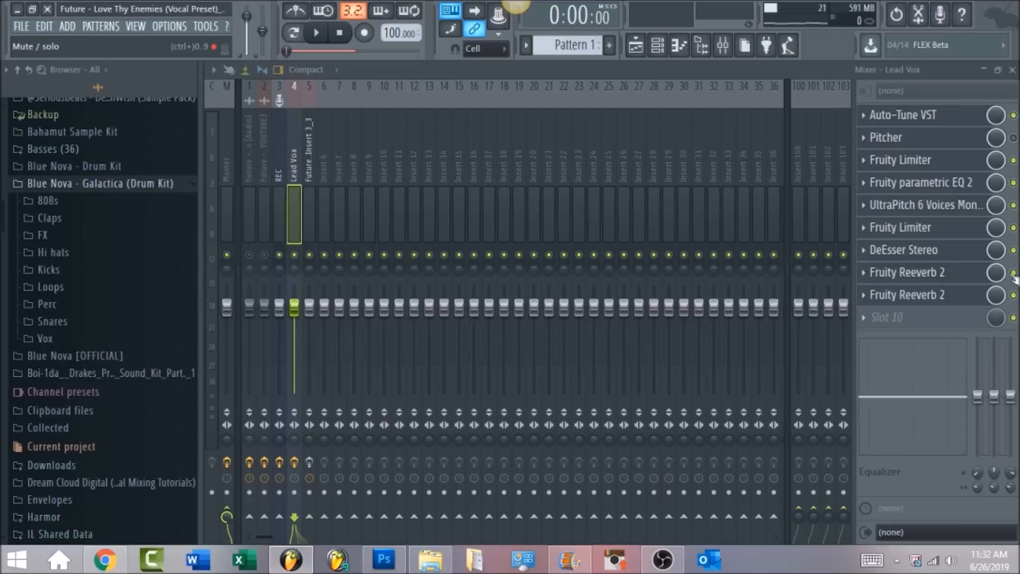
- Bypass the first Fruity Reeverb 2 and audition the vocal with only the second reverb active
{"action": "left_click", "coordinate": [872, 273]}
{"action": "left_click", "coordinate": [963, 299]}
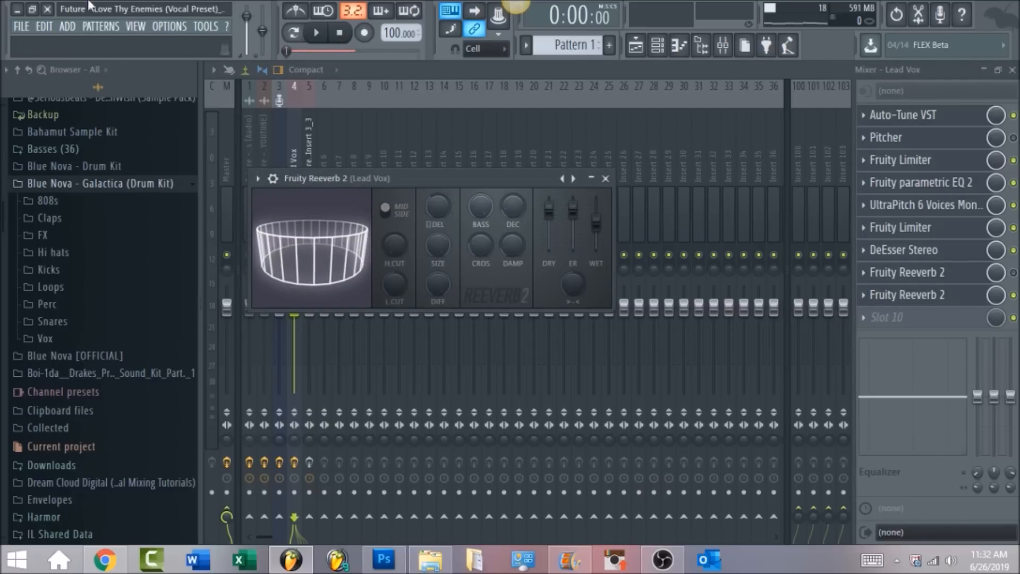
{"action": "left_click", "coordinate": [322, 33]}
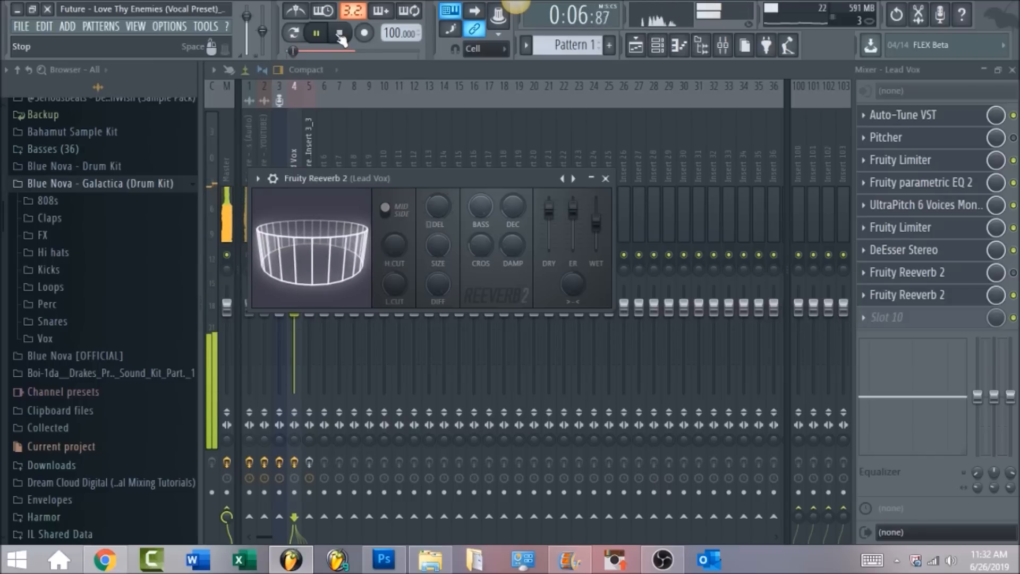
{"action": "left_click", "coordinate": [340, 34]}
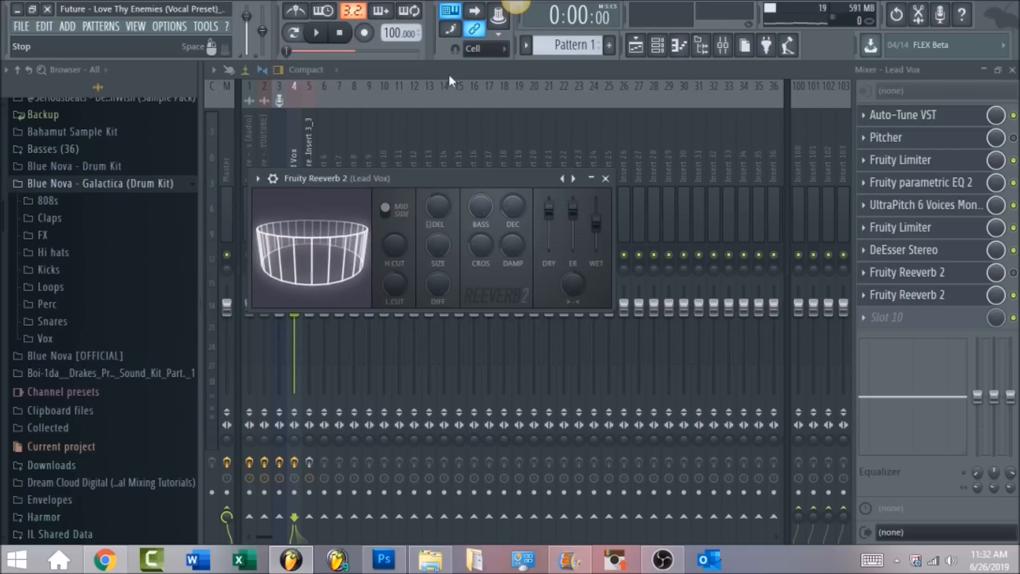
- Re-enable the first Fruity Reeverb 2 on Lead Vox and audition the vocal with both reverbs
{"action": "left_click", "coordinate": [1014, 273]}
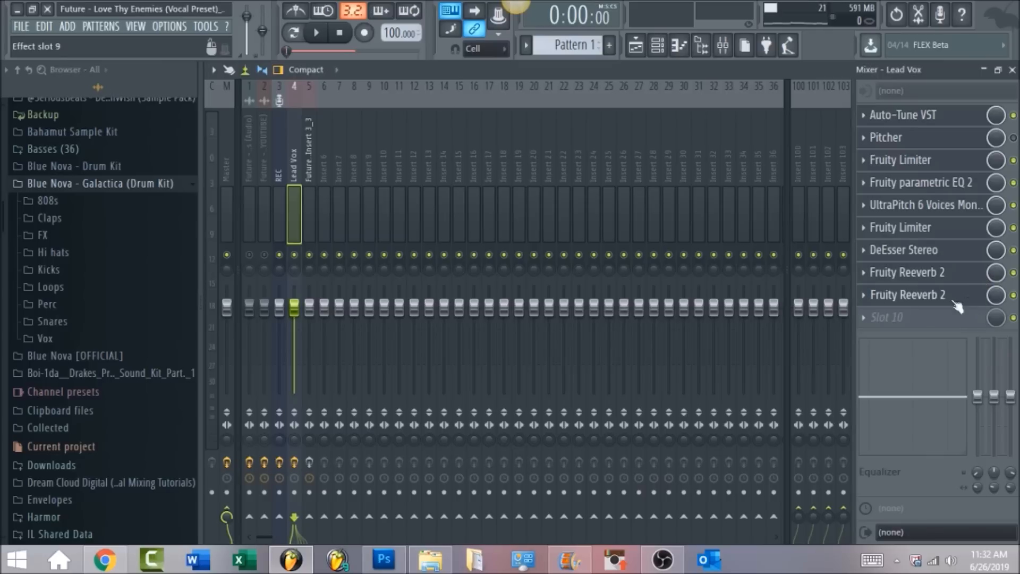
{"action": "left_click", "coordinate": [316, 33]}
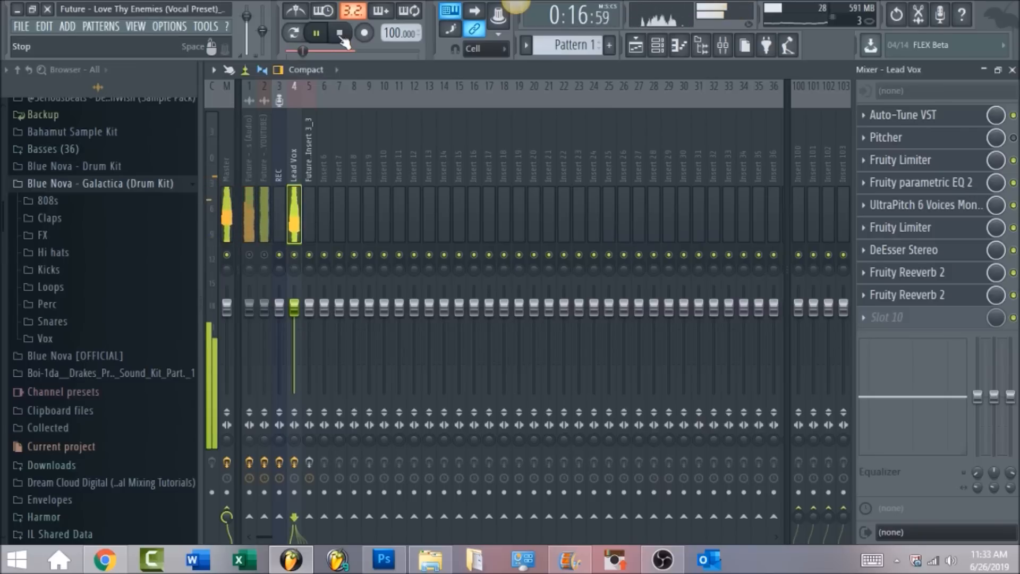
{"action": "left_click", "coordinate": [341, 35]}
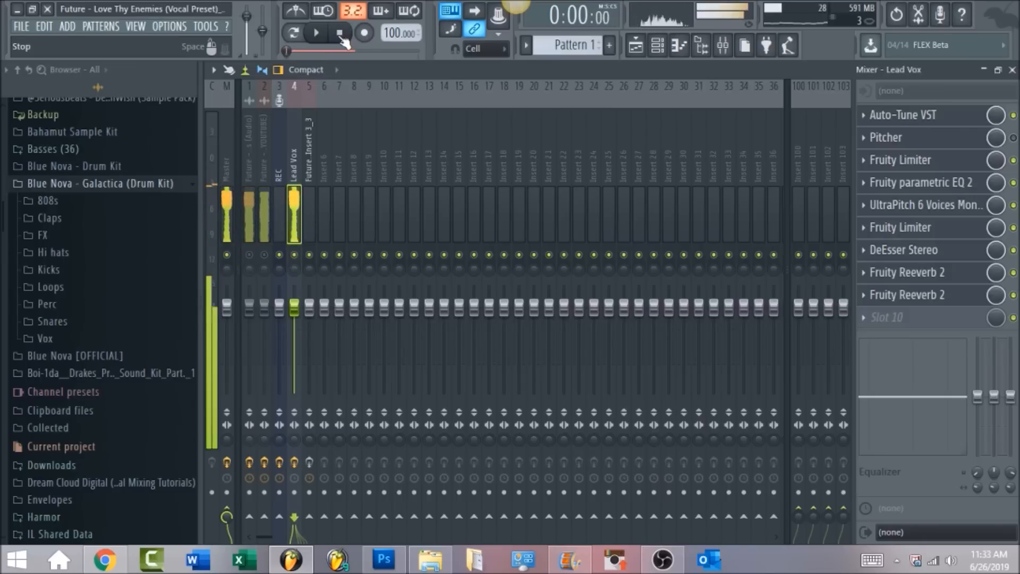
- Enable Fruity Convolver and Fruity soft clipper on the Master track and audition the vocal through both
{"action": "left_click", "coordinate": [226, 151]}
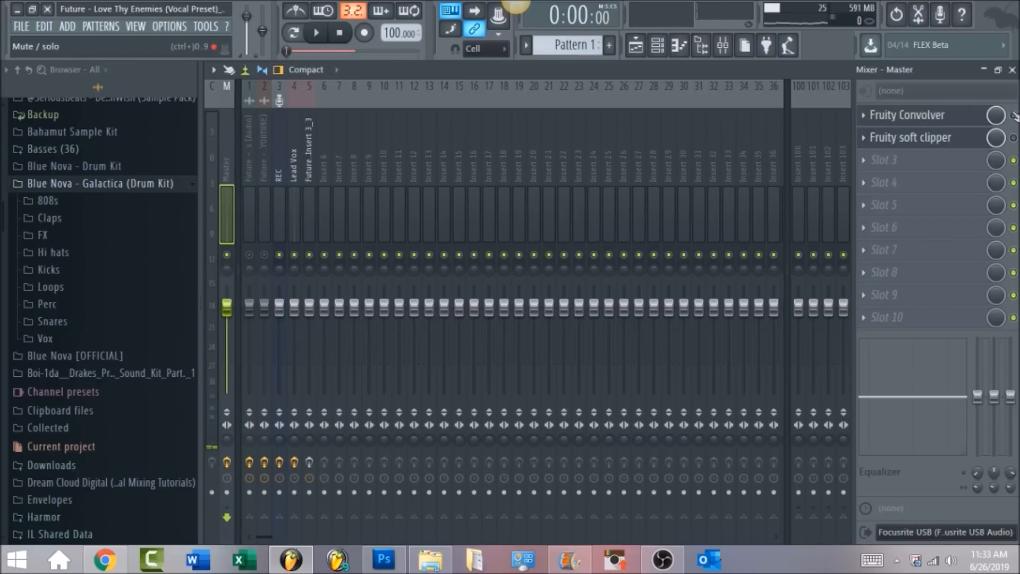
{"action": "left_click", "coordinate": [907, 115]}
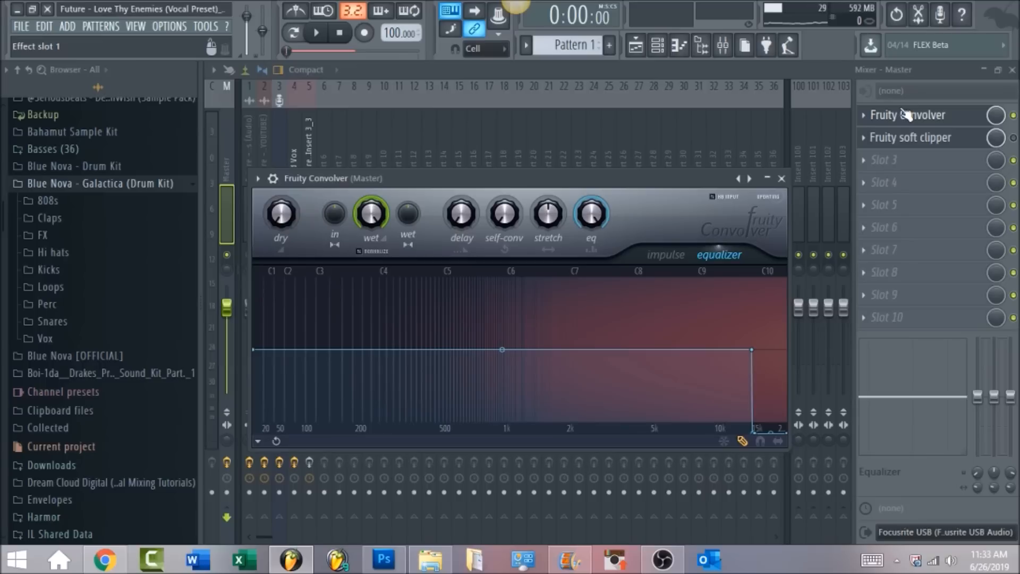
{"action": "left_click", "coordinate": [1015, 149]}
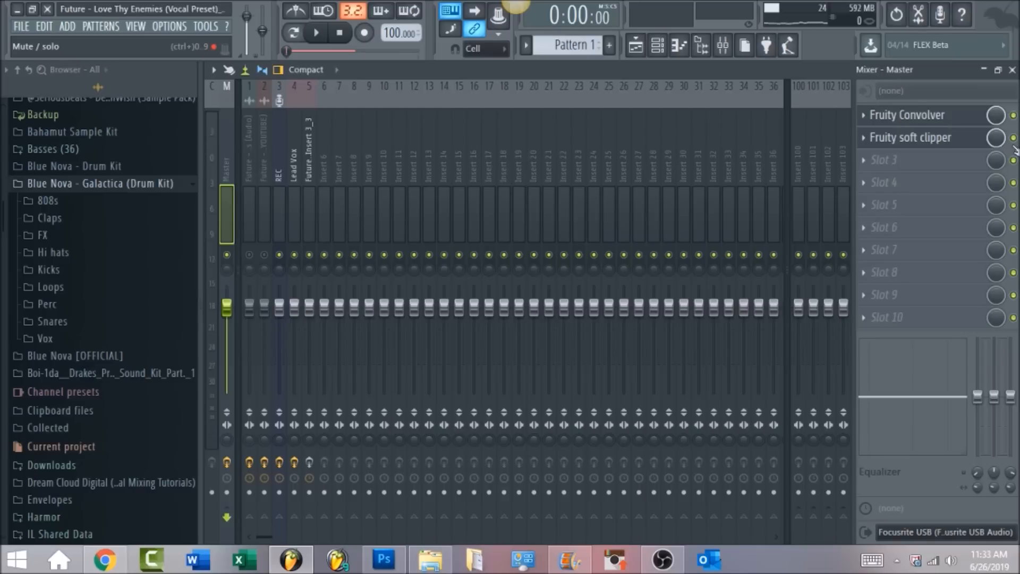
{"action": "left_click", "coordinate": [317, 34]}
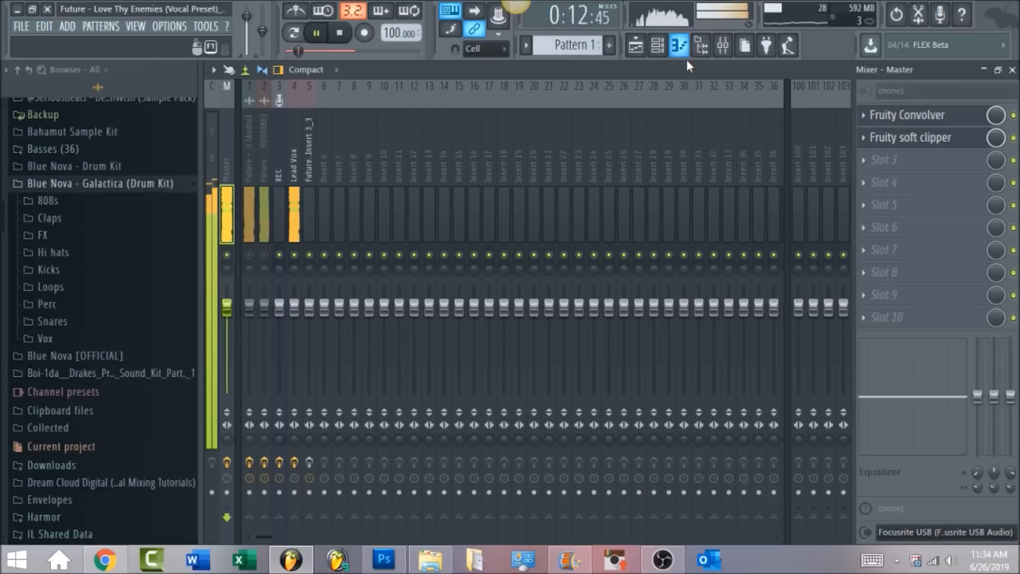
{"action": "left_click", "coordinate": [343, 38]}
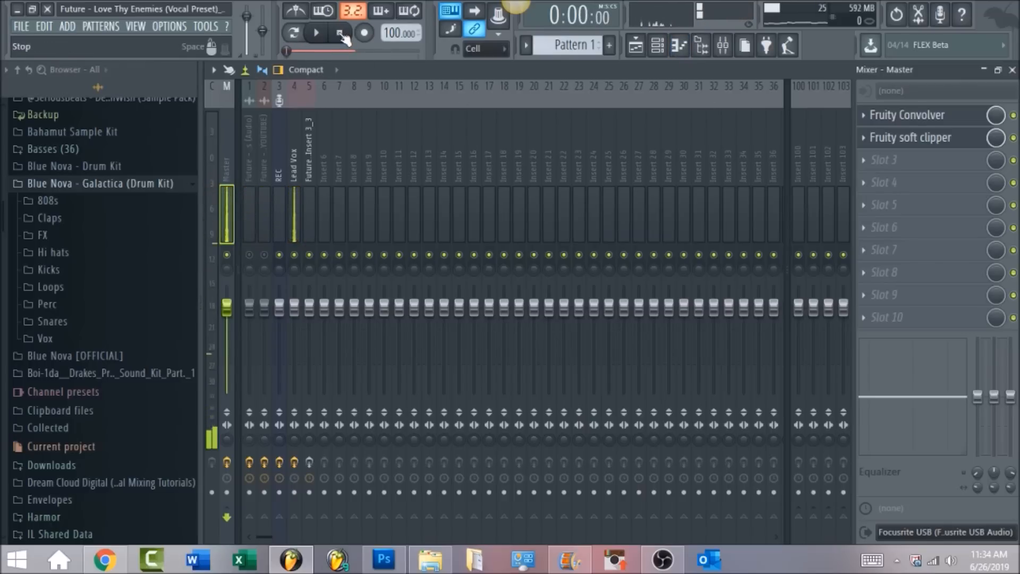